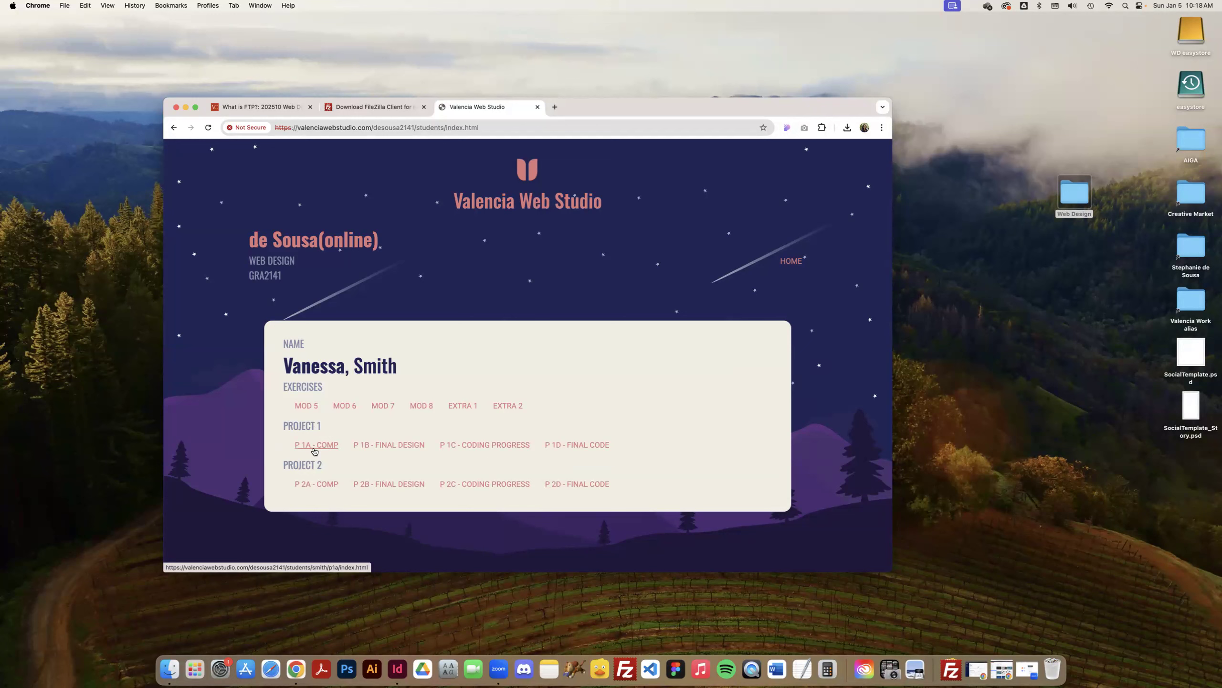
Launch FileZilla, then open the Your FTP Login page from the Module 4 outcomes in the browser.
click(629, 652)
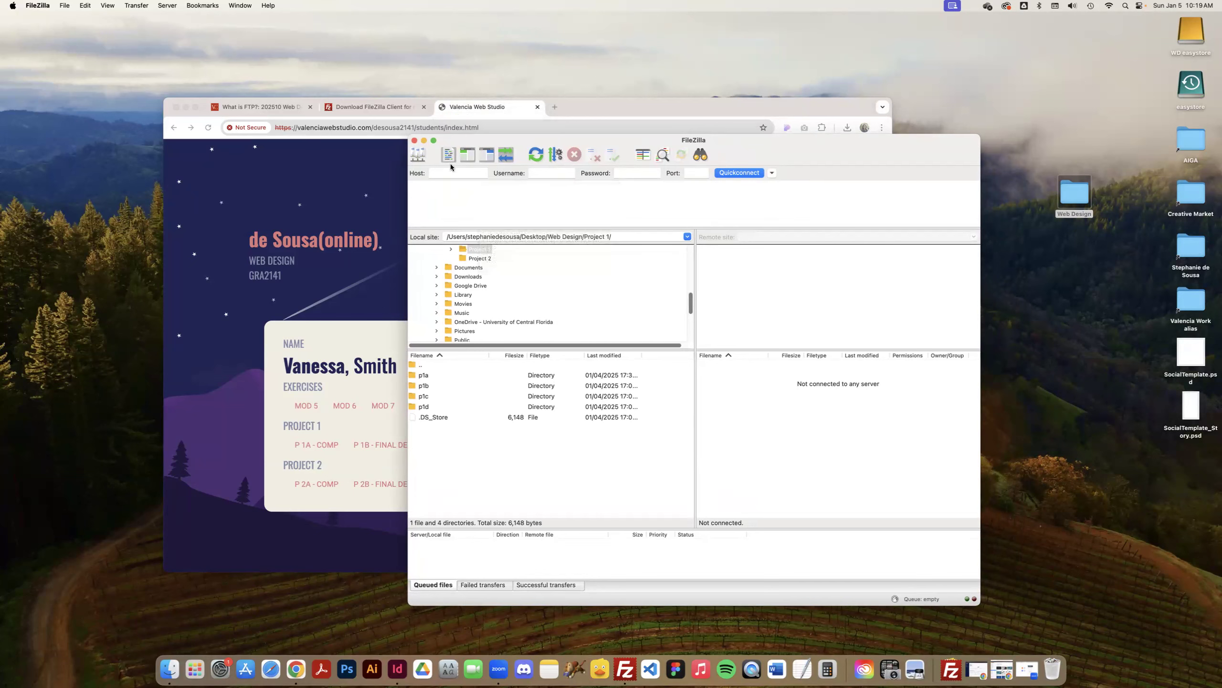
click(263, 107)
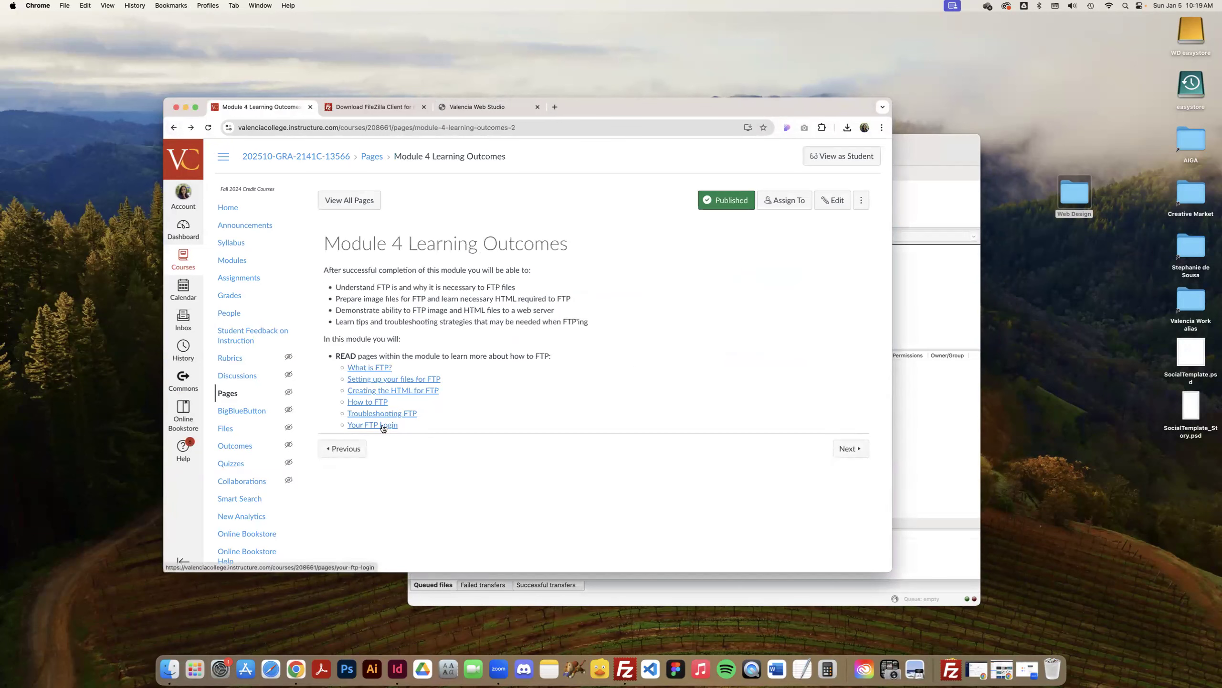
click(379, 425)
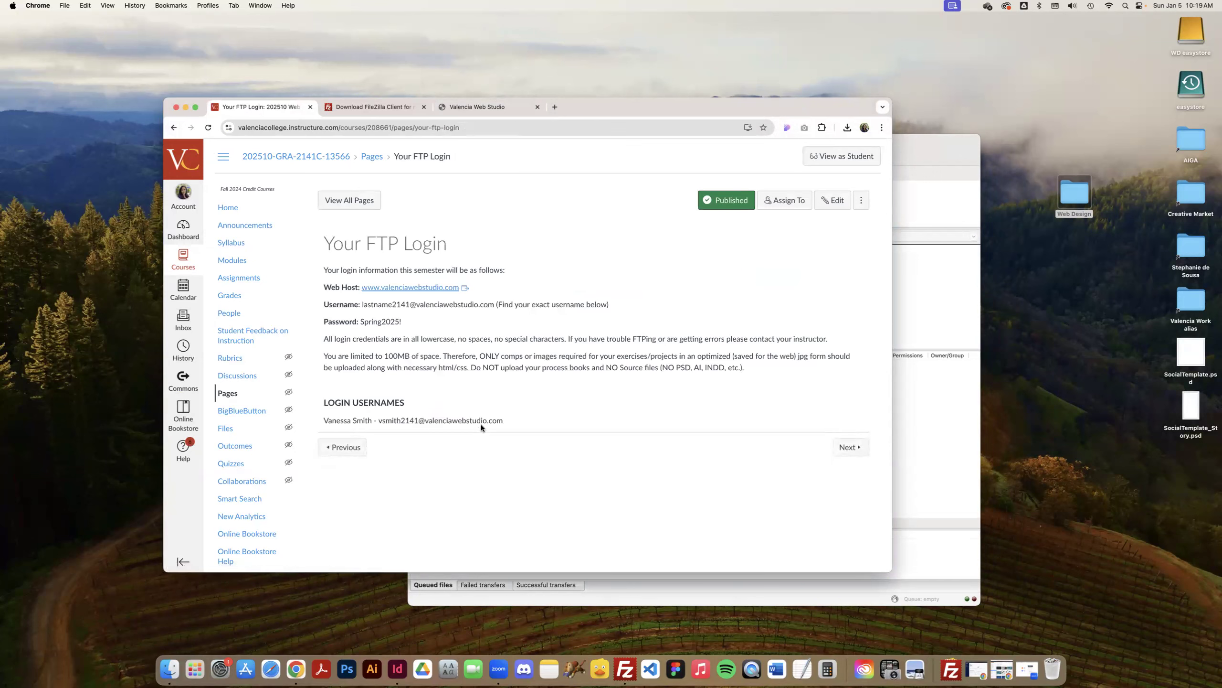
drag(936, 140, 1127, 137)
click(648, 170)
text(www.valenciaweb)
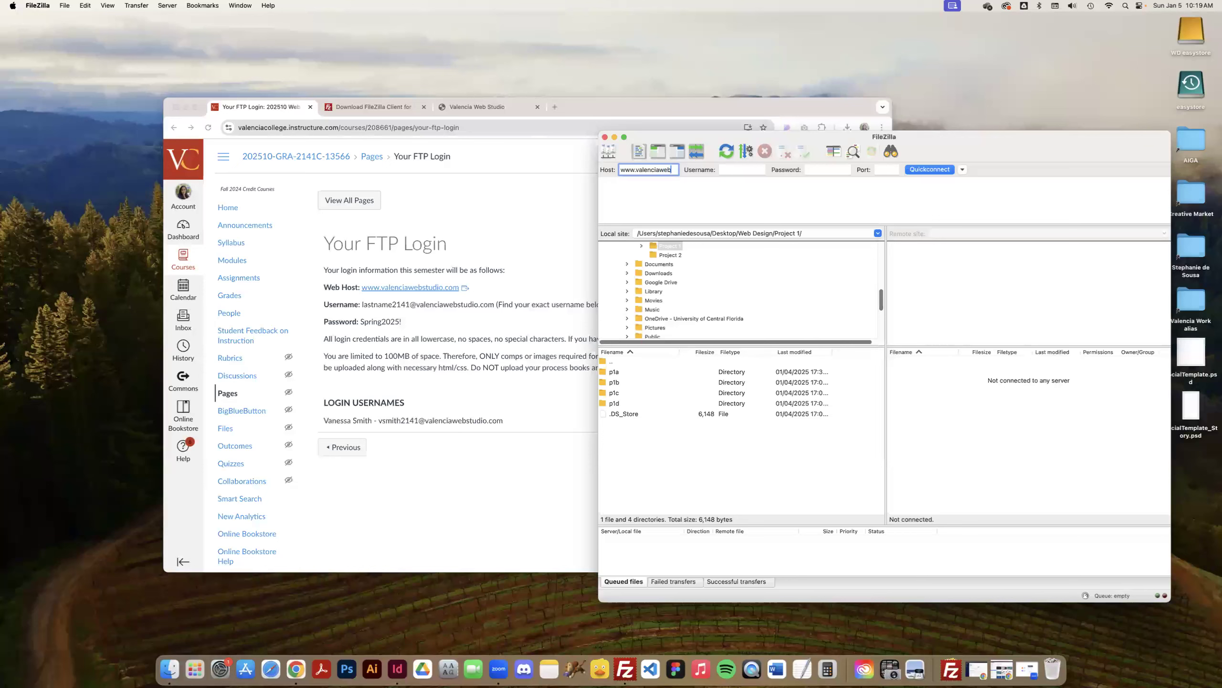
text(studio.com)
key(Left)
key(Left)
Copy the student's login username from the FTP Login page and paste it as the username in FileZilla.
click(406, 307)
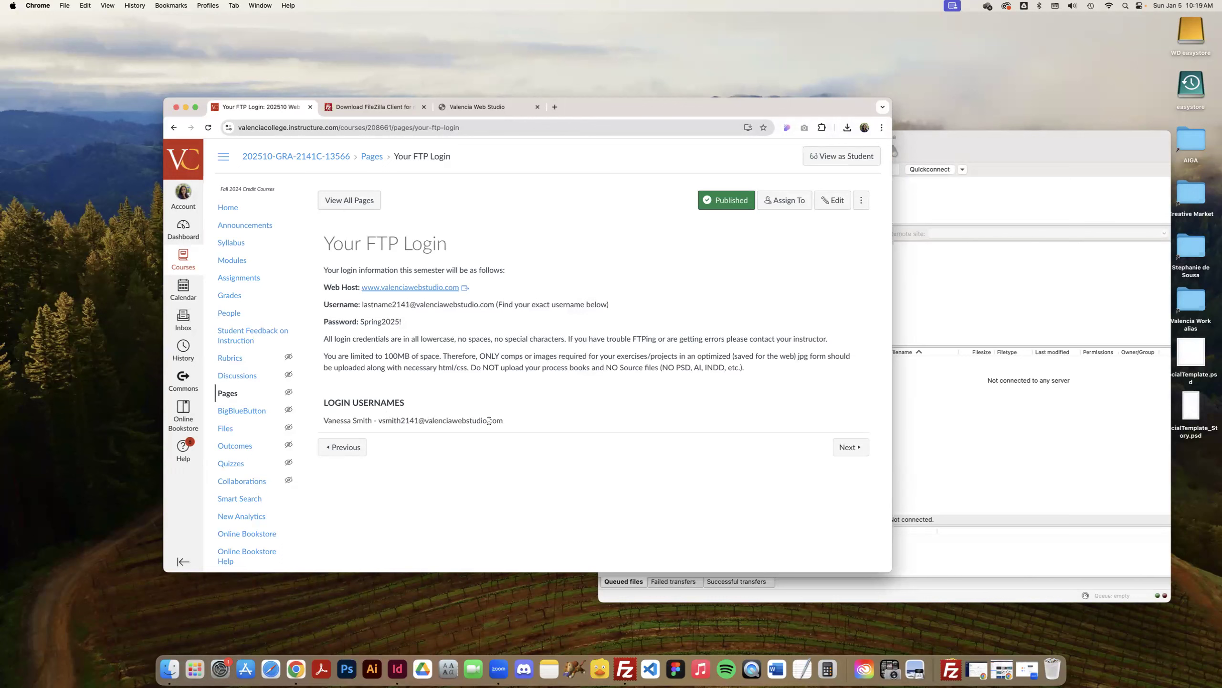
drag(504, 421, 379, 419)
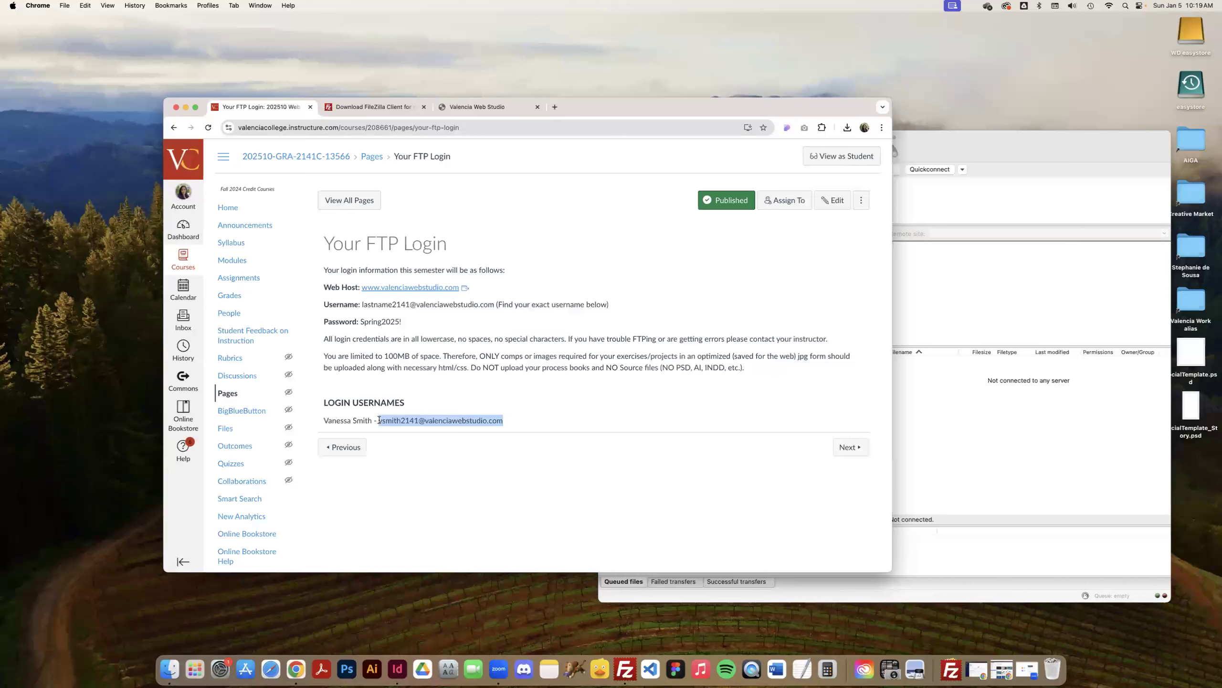
click(984, 299)
click(735, 170)
key(super+v)
Copy the FTP password from the login page into FileZilla's password field and set the port to 21.
click(396, 358)
drag(403, 322, 361, 322)
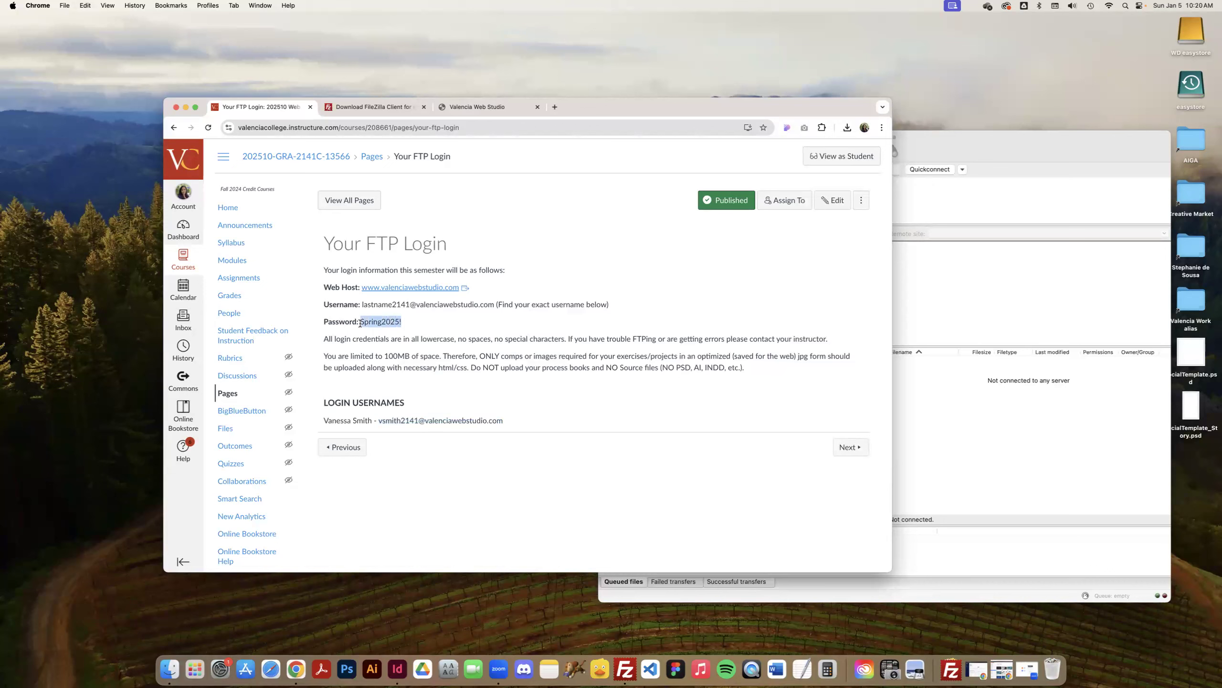
click(1077, 219)
click(836, 170)
key(super+v)
click(882, 171)
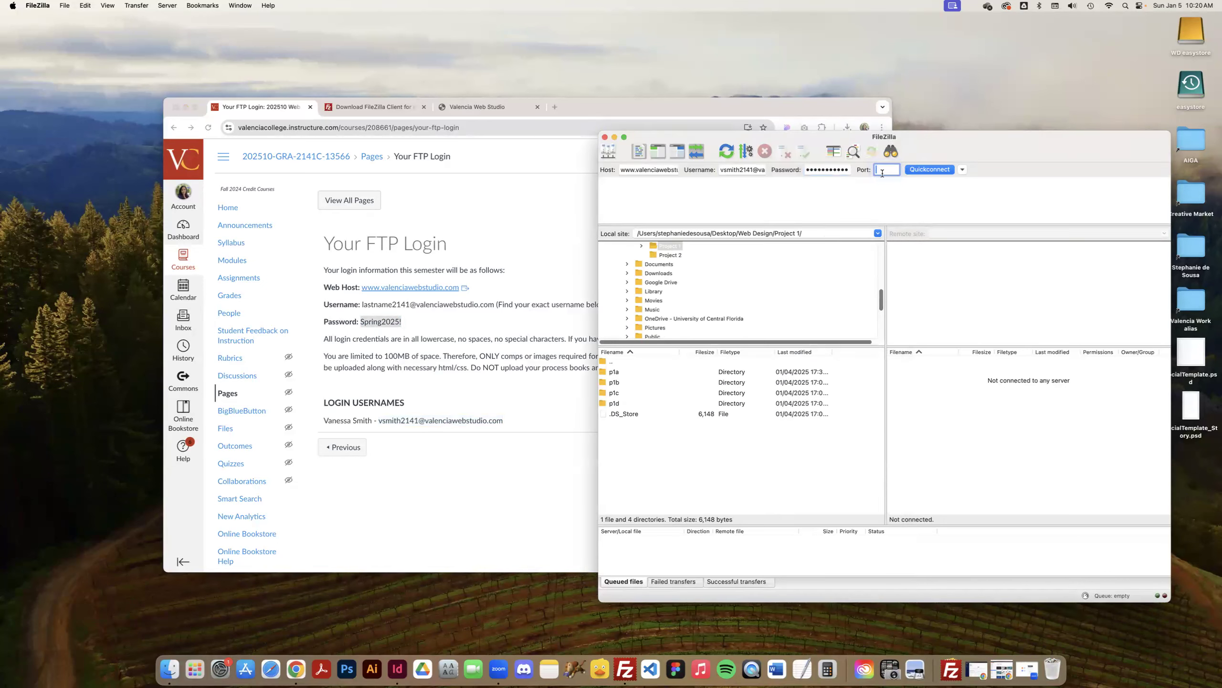
Connect to the server without saving passwords and always trust its certificate in future sessions.
click(916, 170)
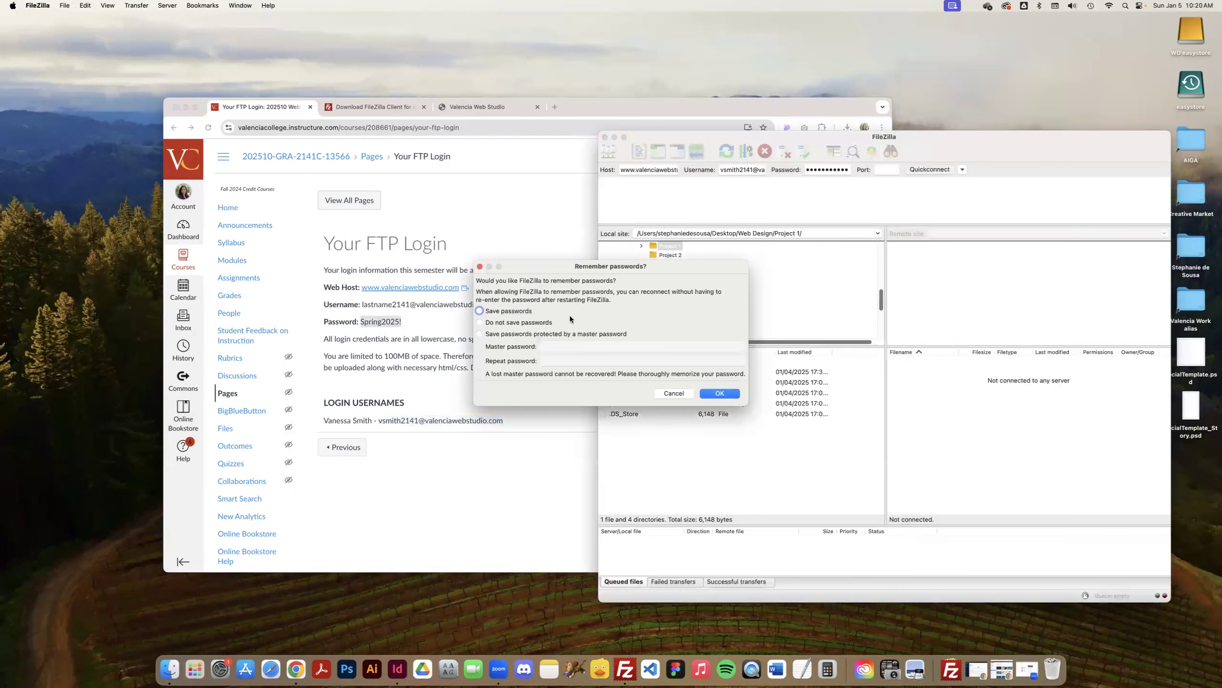
click(529, 324)
click(707, 391)
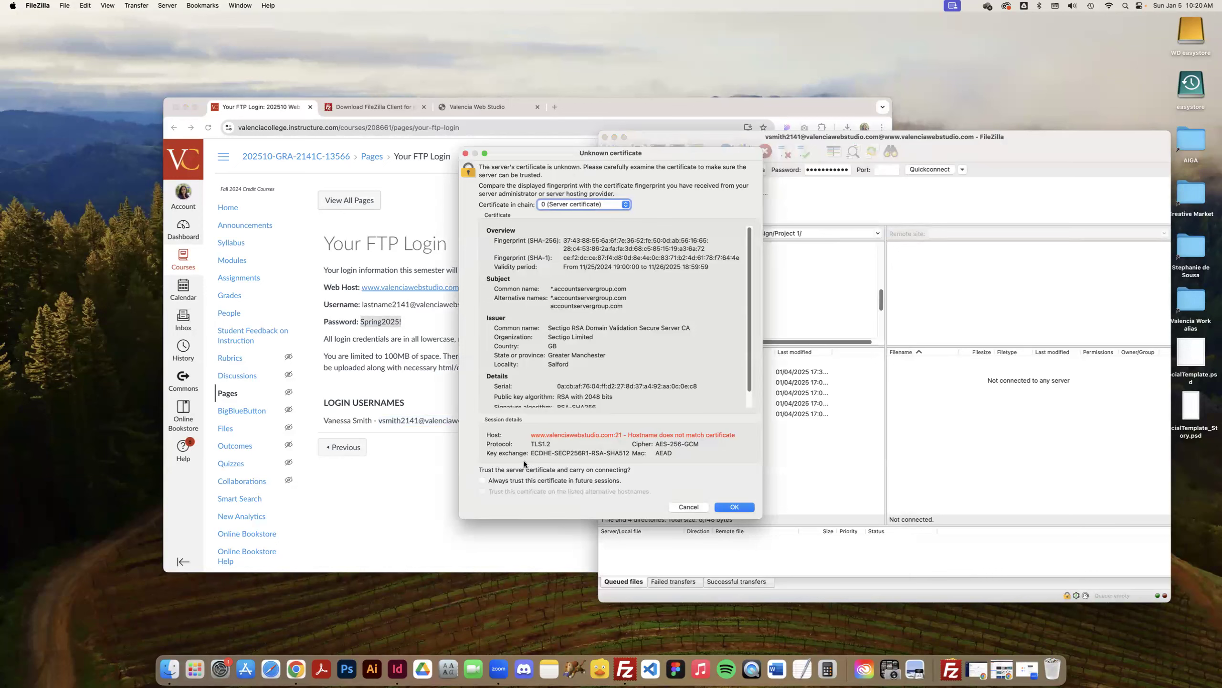
click(482, 480)
click(728, 508)
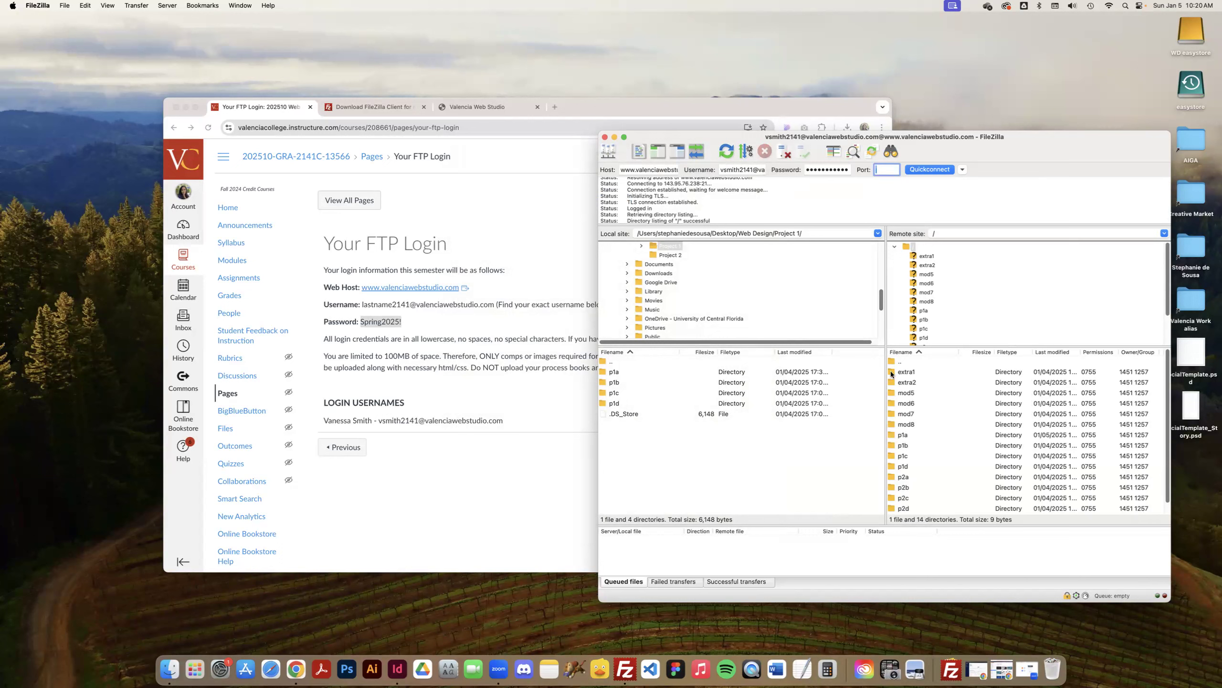
Compare the remote folders with the assignment links on the Valencia Web Studio student page, opening the remote mod5 and mod7 folders.
scroll(896, 381, down, 1)
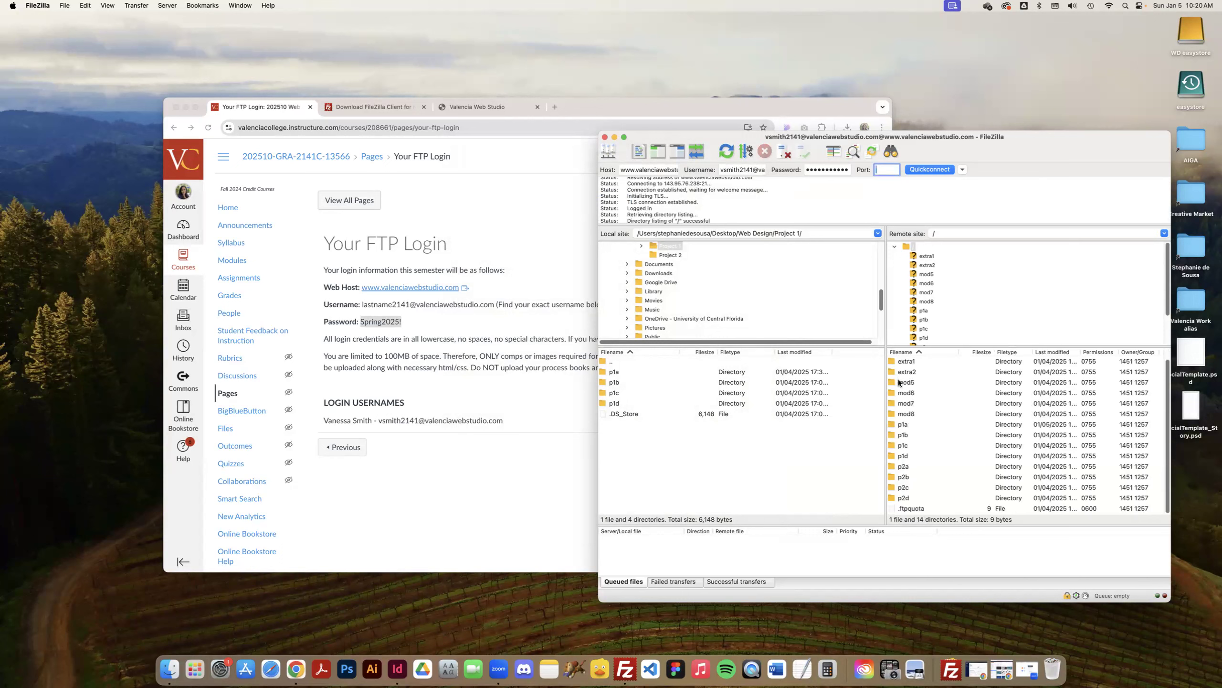
scroll(932, 392, up, 1)
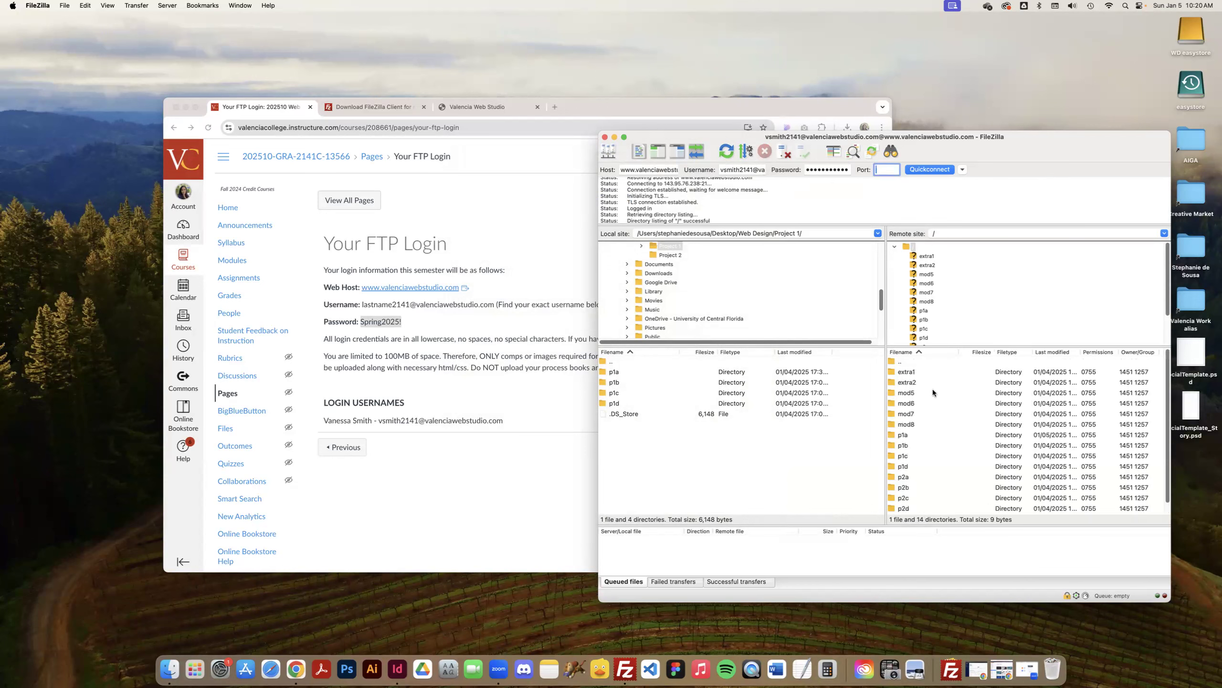
click(466, 233)
click(451, 105)
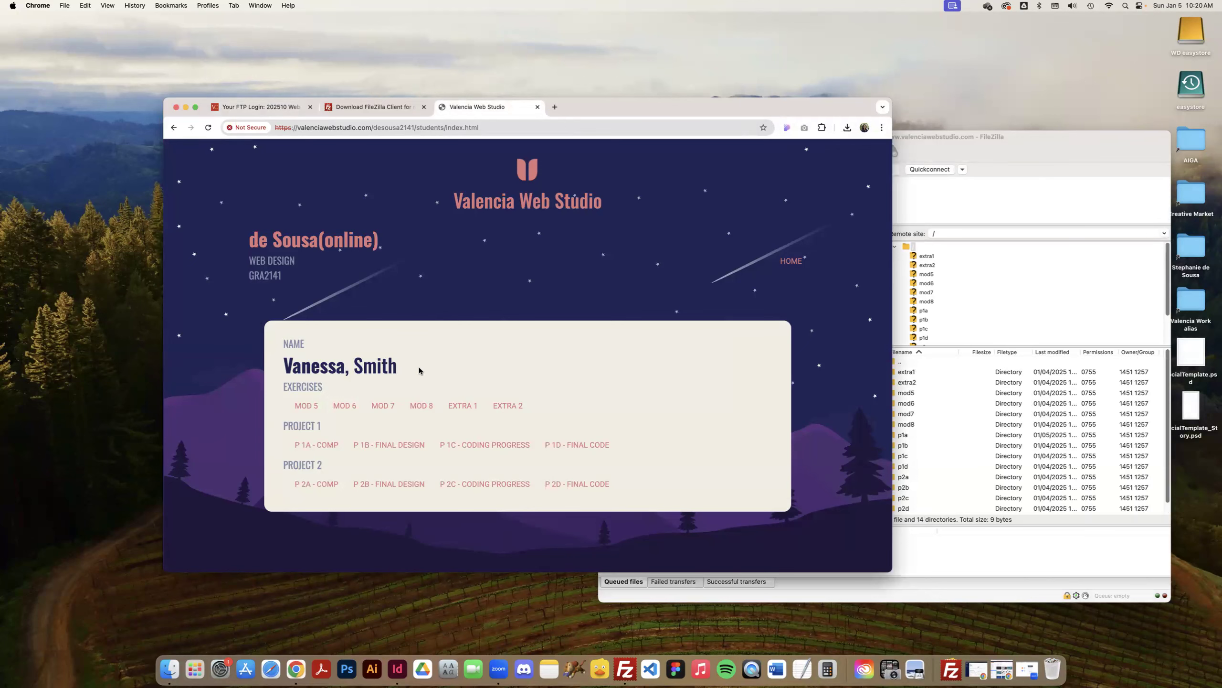
click(972, 276)
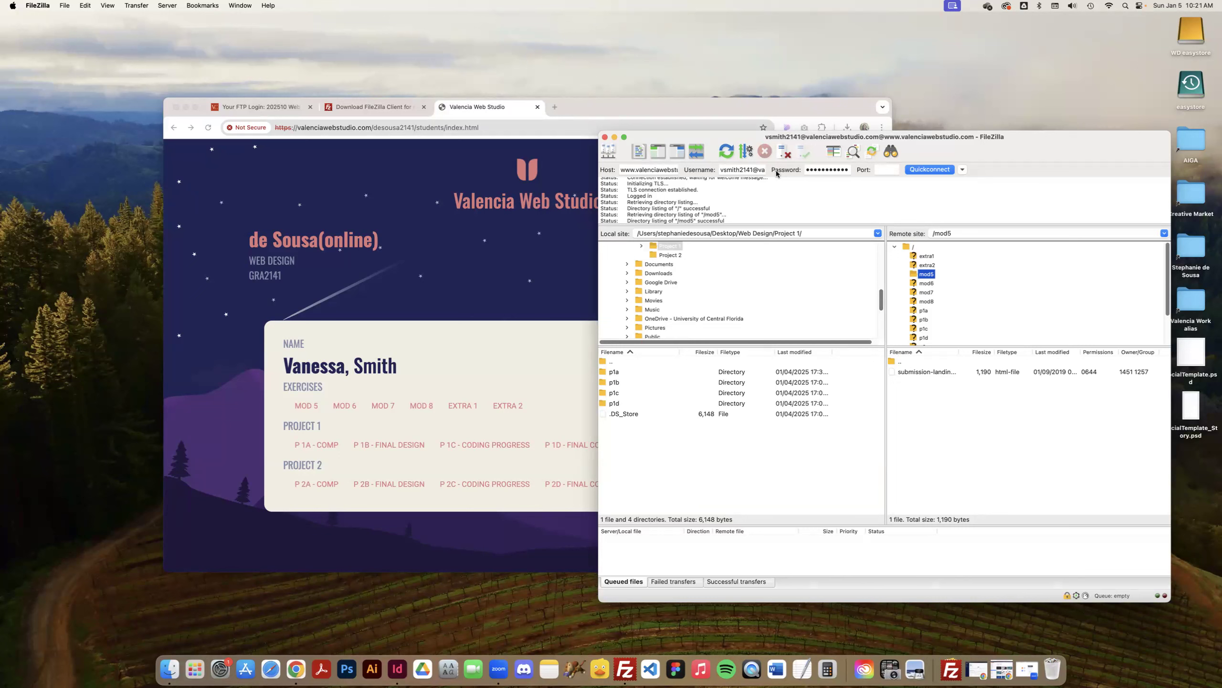
click(485, 262)
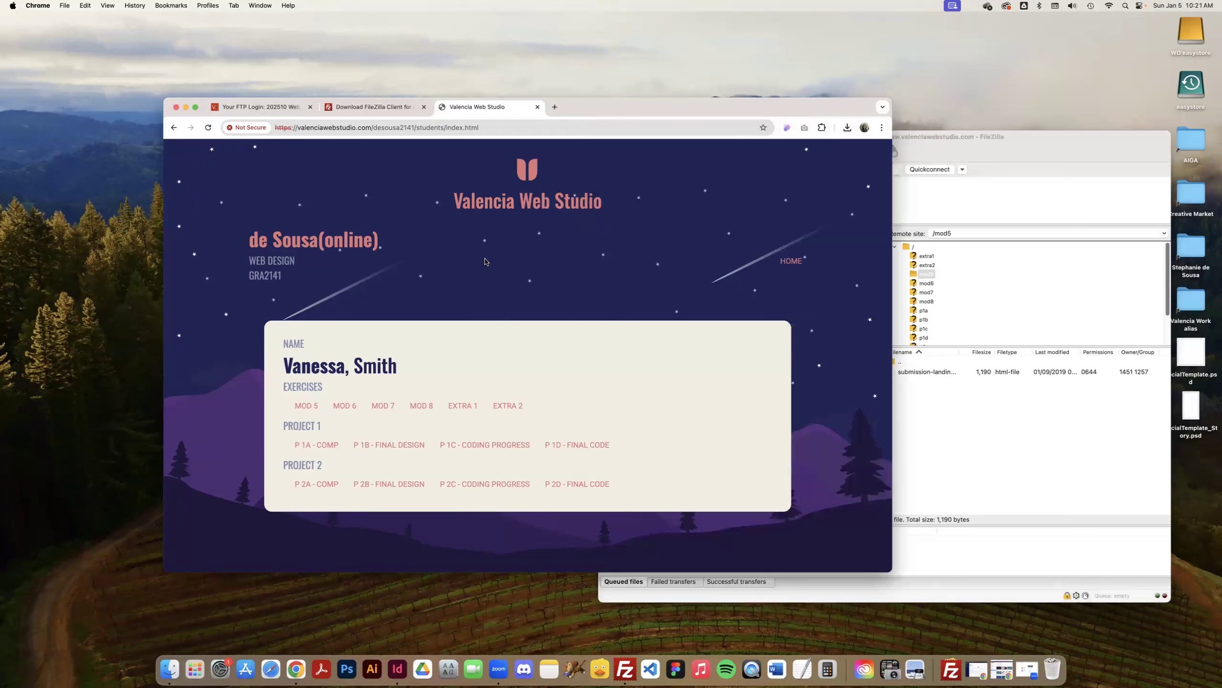
click(954, 289)
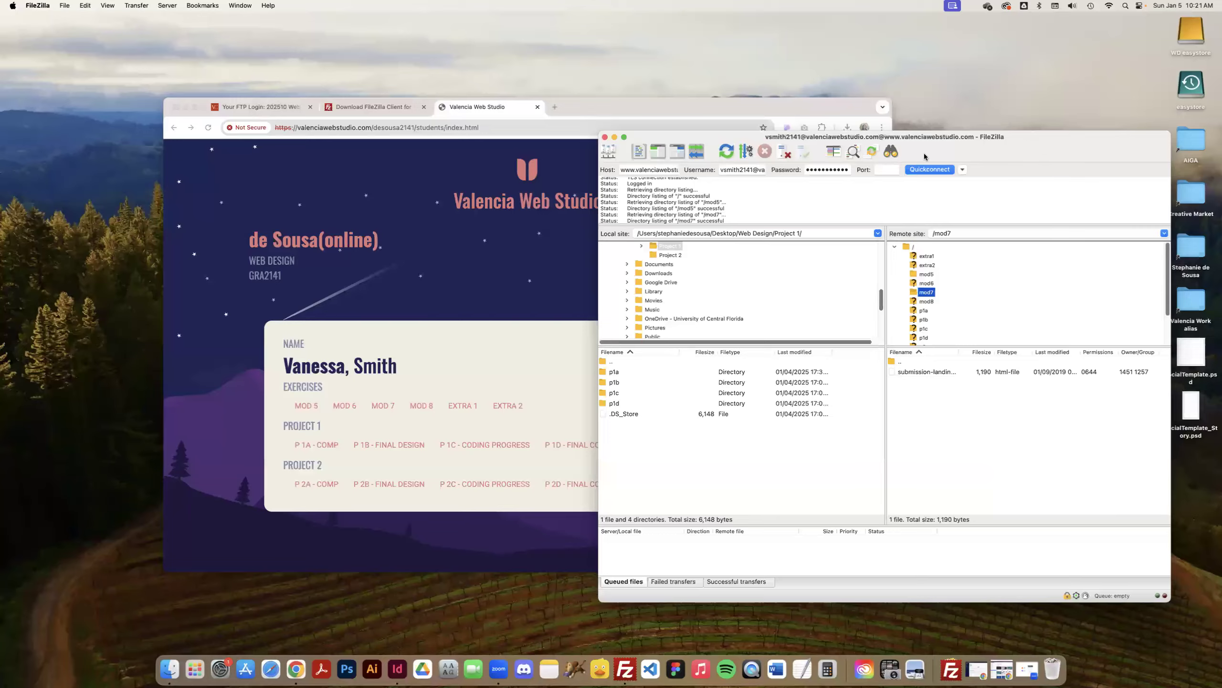
Open the desktop Web Design folder in Finder and browse the contents of Project 1's p1a folder.
drag(925, 153, 843, 158)
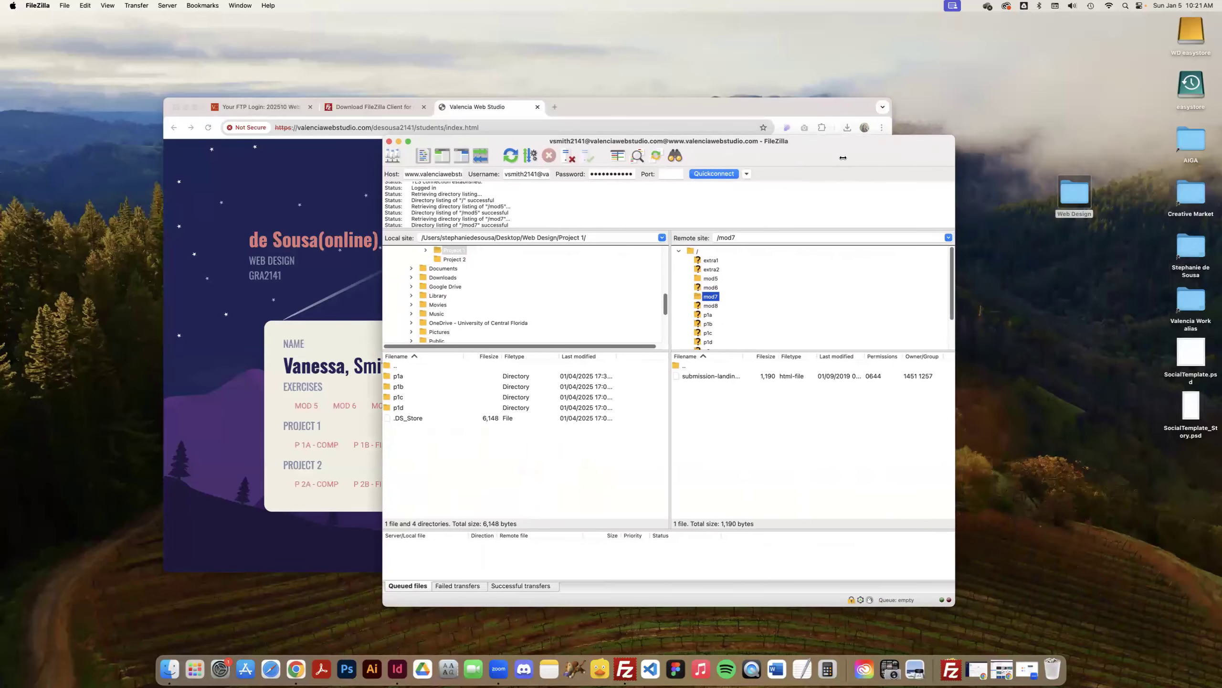
double_click(1069, 193)
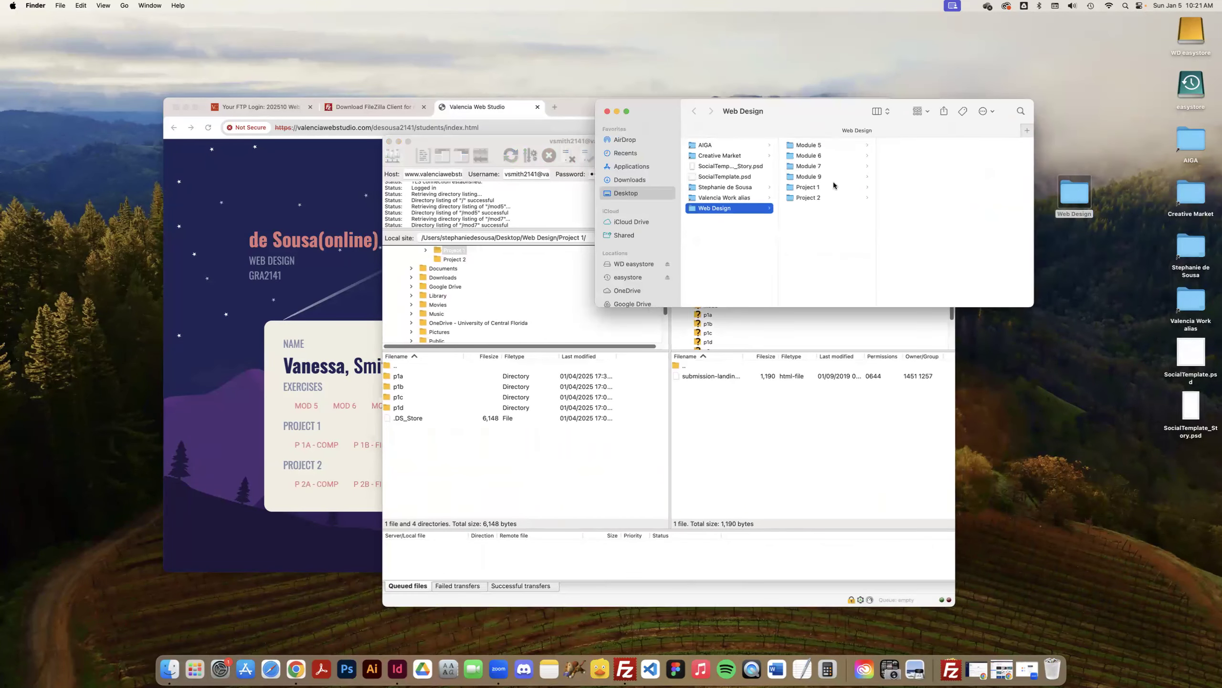
click(833, 186)
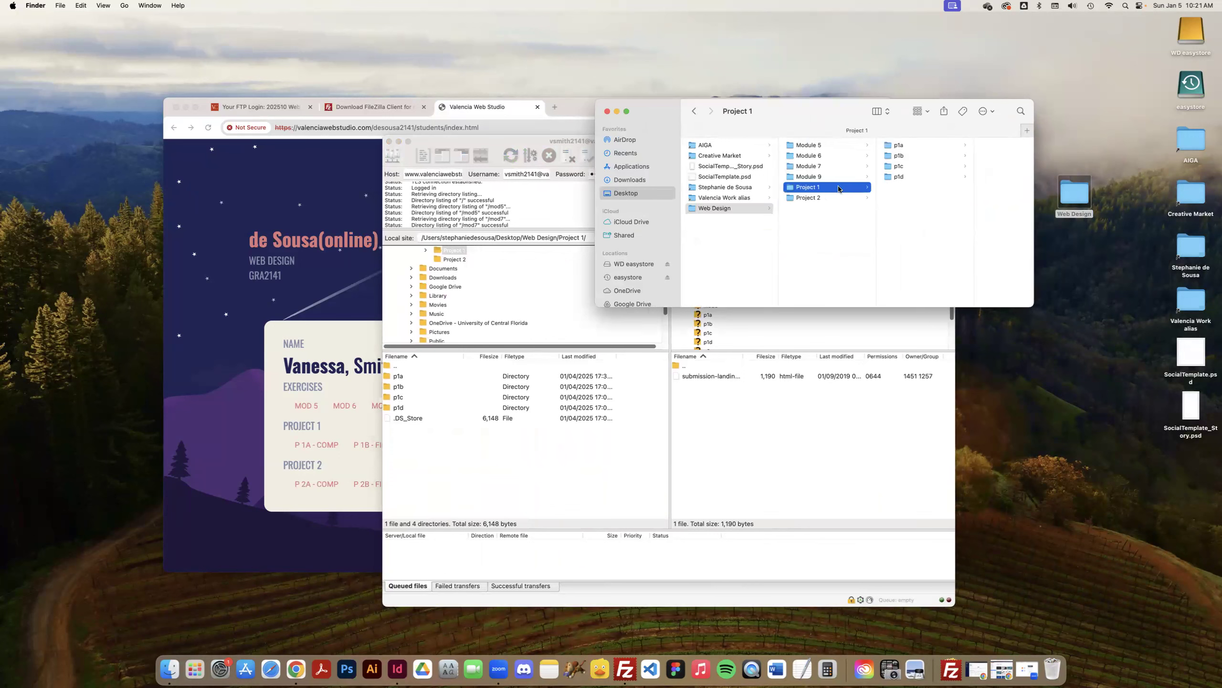
click(911, 147)
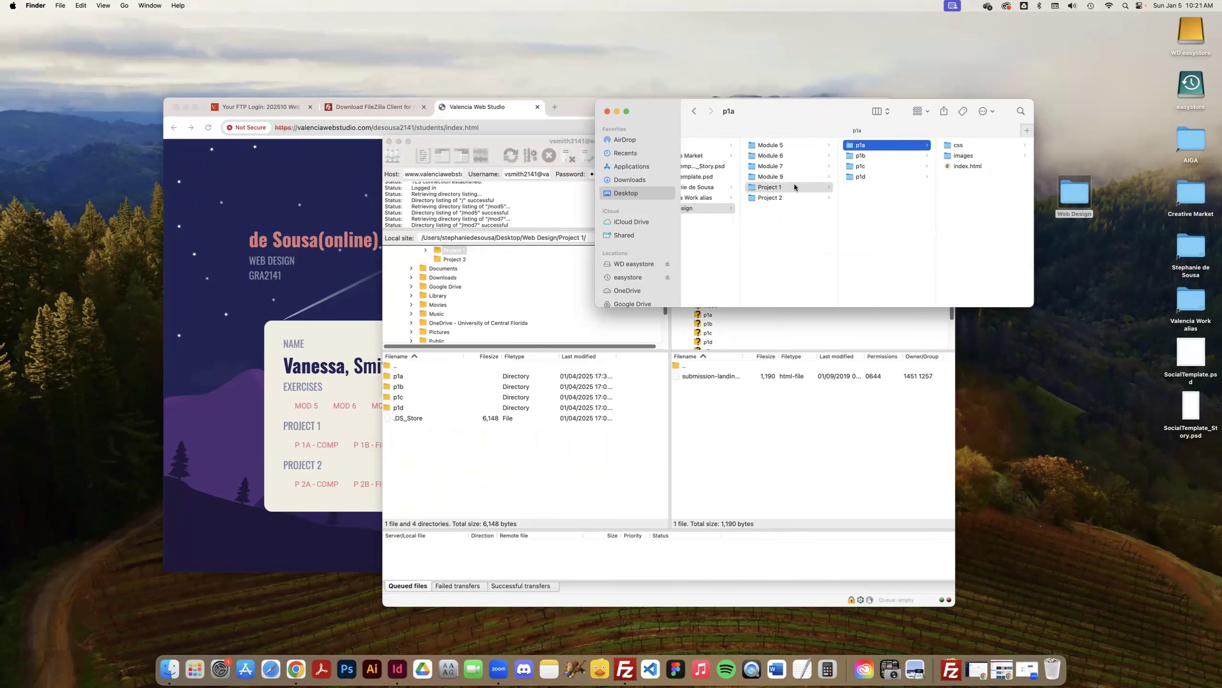
click(956, 146)
click(847, 167)
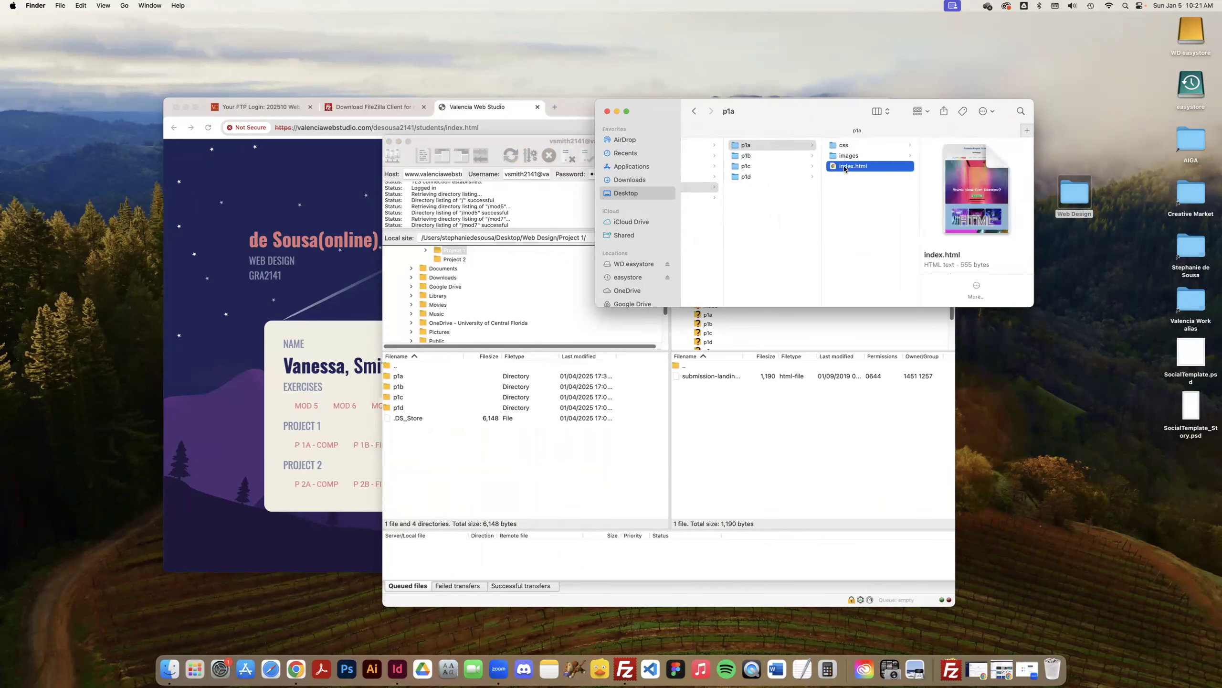
Preview p1a's index.html in the browser, look through the comps page, and close its tab.
double_click(844, 166)
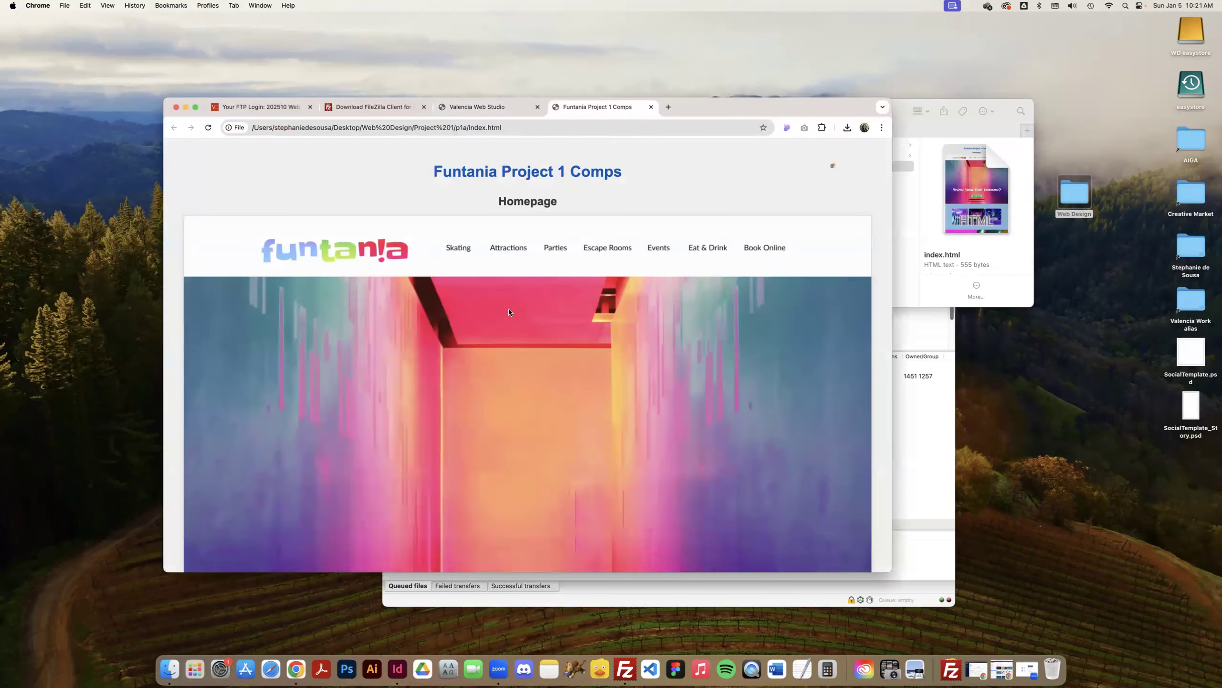
scroll(509, 312, down, 20)
scroll(509, 312, down, 20)
click(651, 107)
Inspect the contents of p1a's images and css folders in Finder.
click(956, 217)
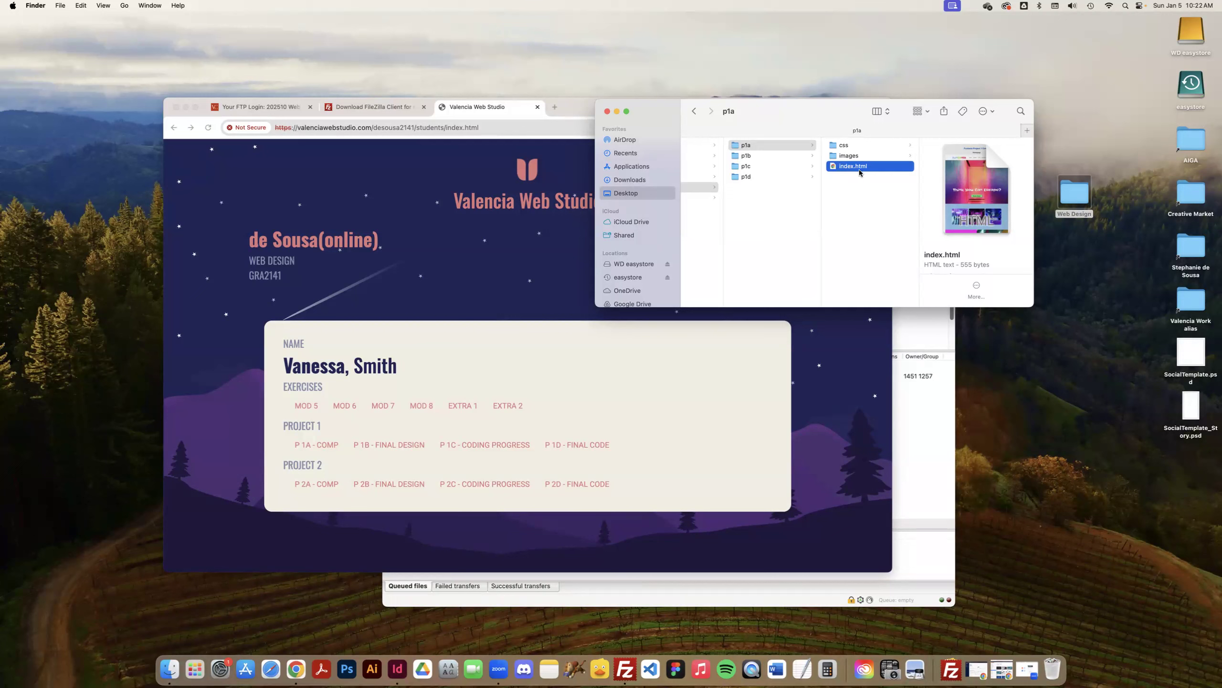
click(878, 156)
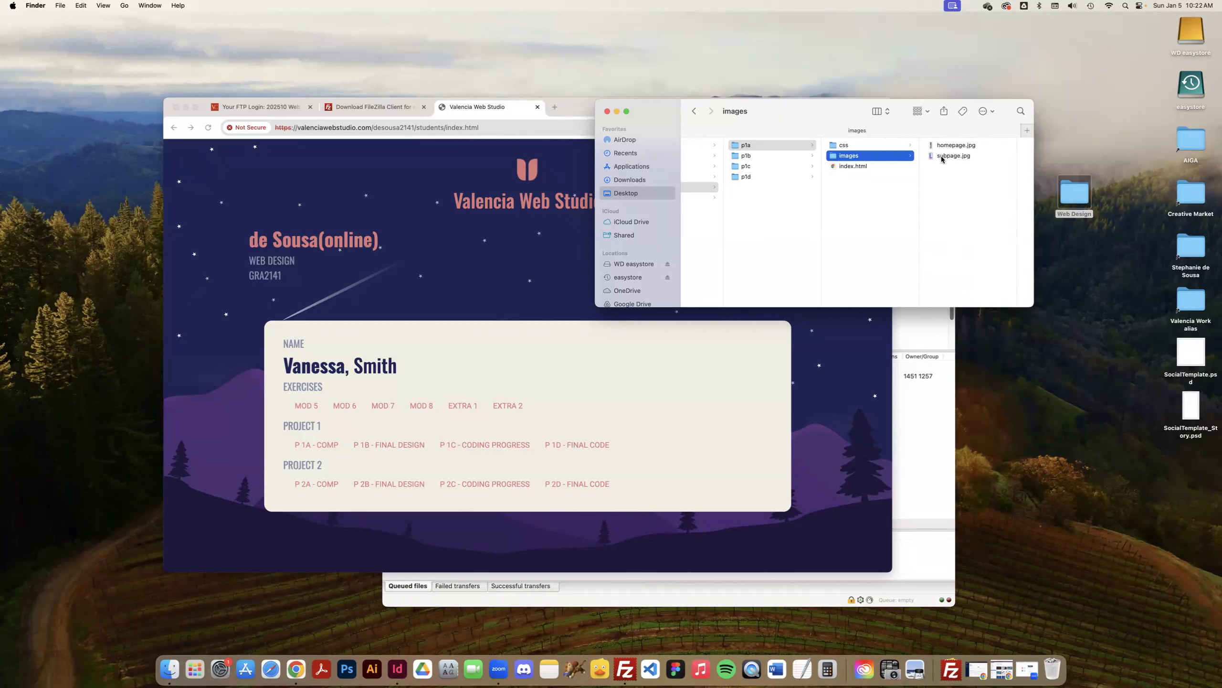
click(866, 146)
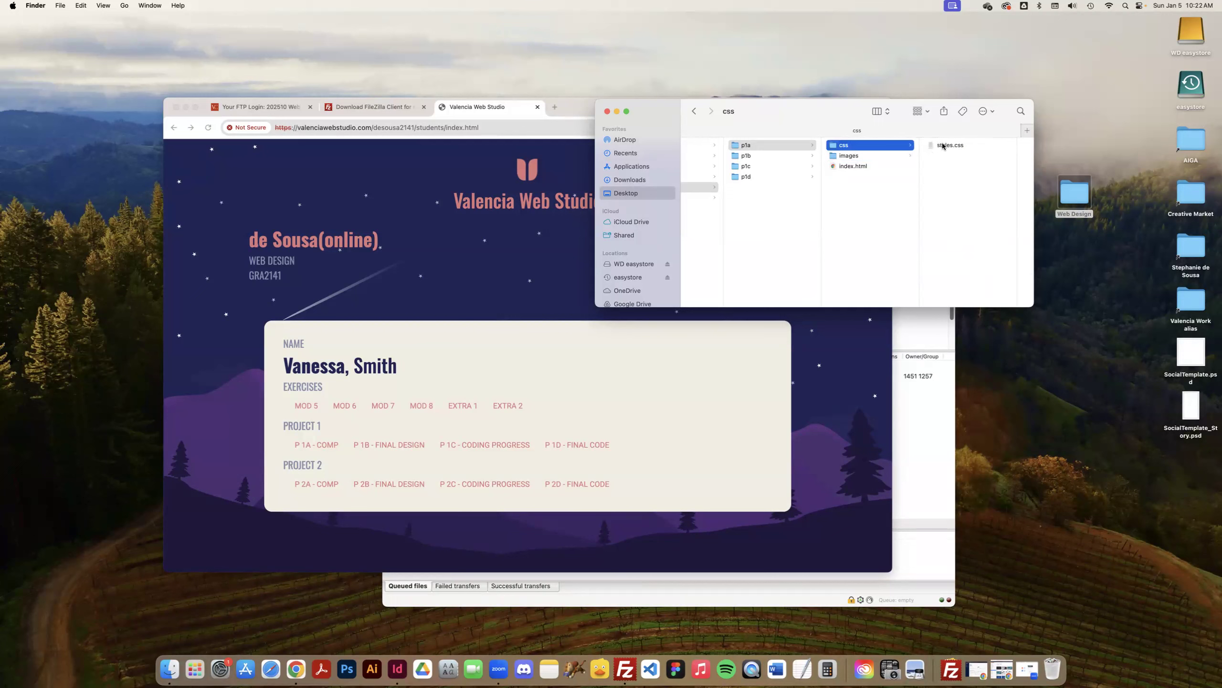
Open p1a's index.html in Visual Studio Code and examine the css/styles.css stylesheet link.
click(850, 166)
drag(848, 164, 650, 663)
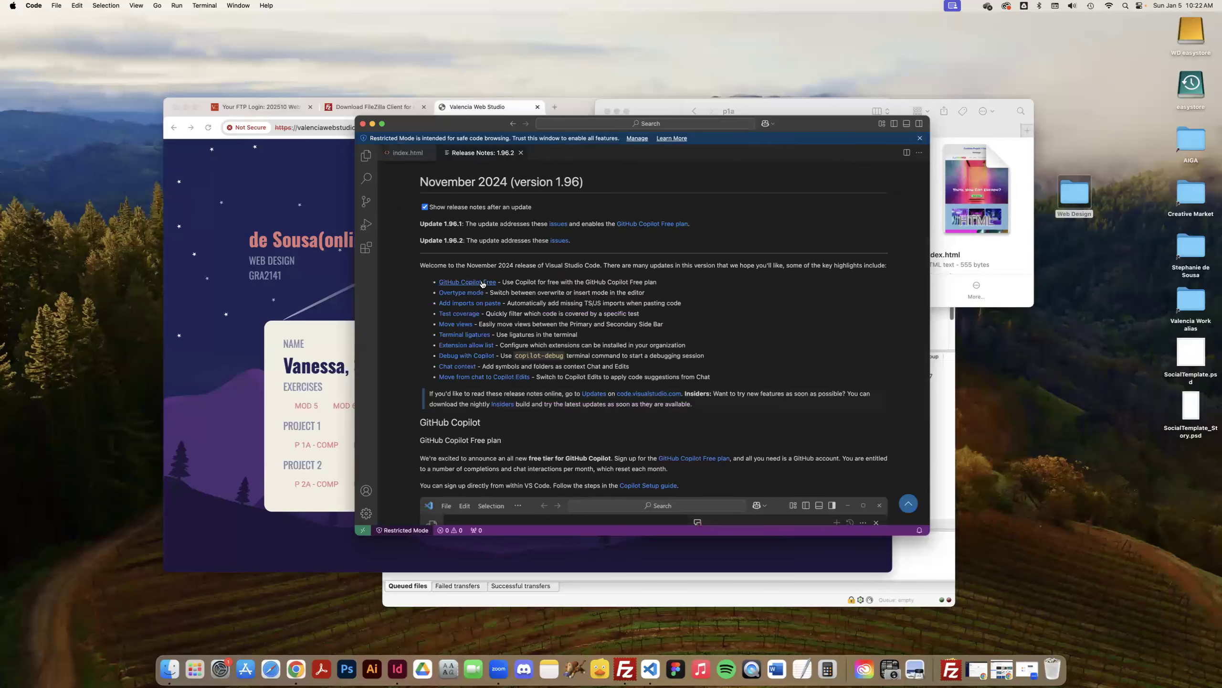
click(417, 154)
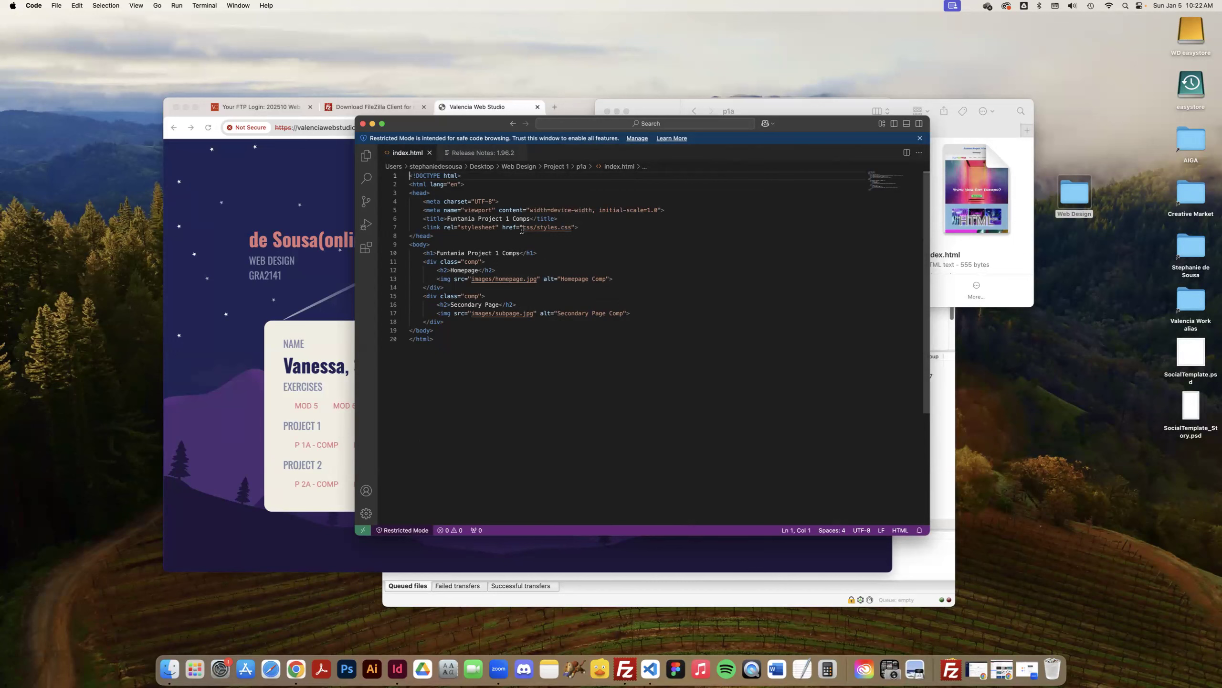
drag(523, 229, 573, 230)
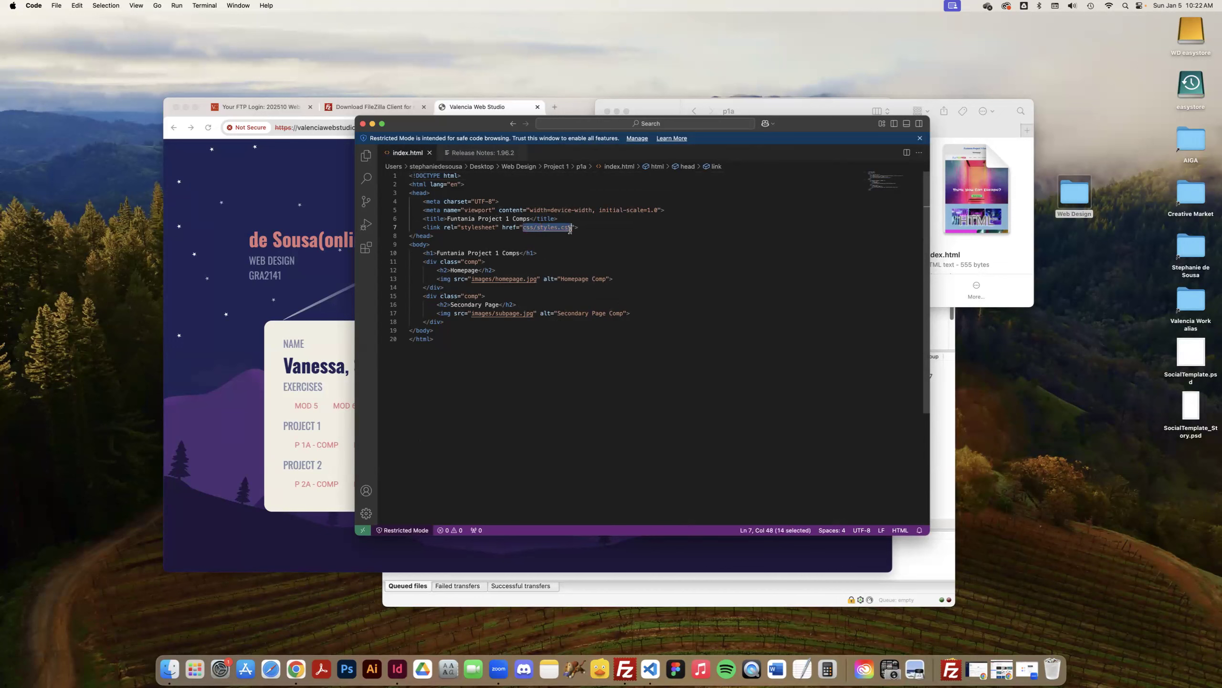
click(561, 237)
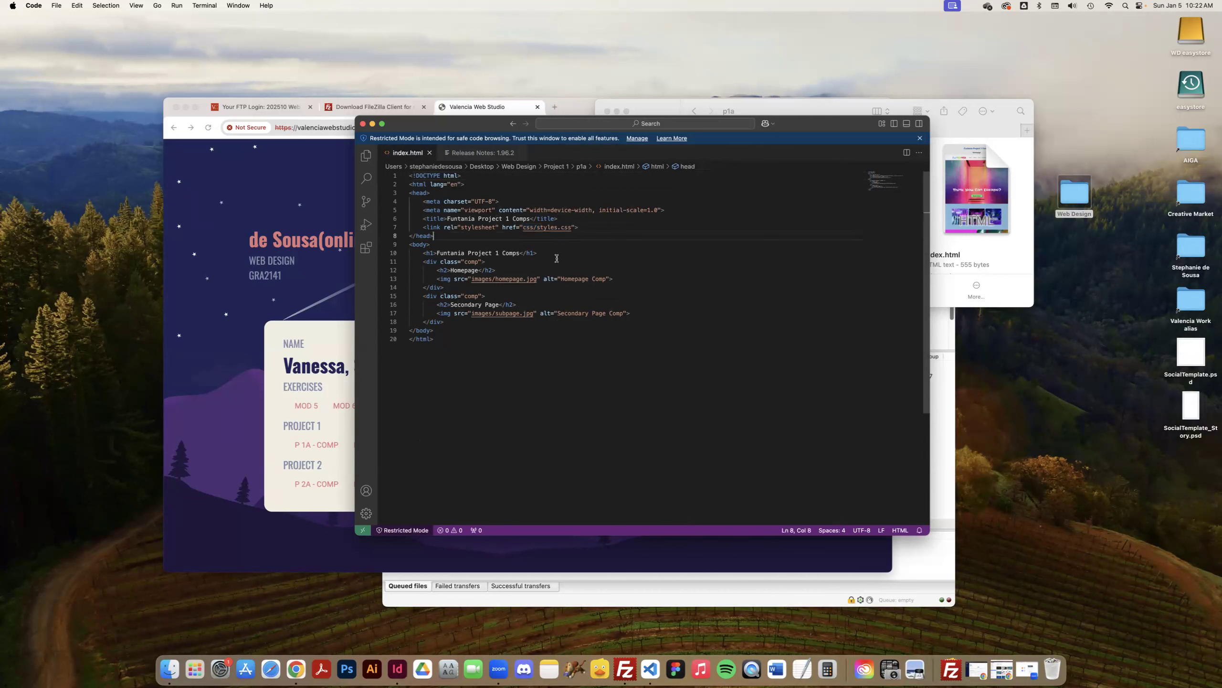
Place the Finder window beside the code to compare its file paths with p1a's folders, then close the editor.
drag(840, 115, 891, 234)
click(568, 244)
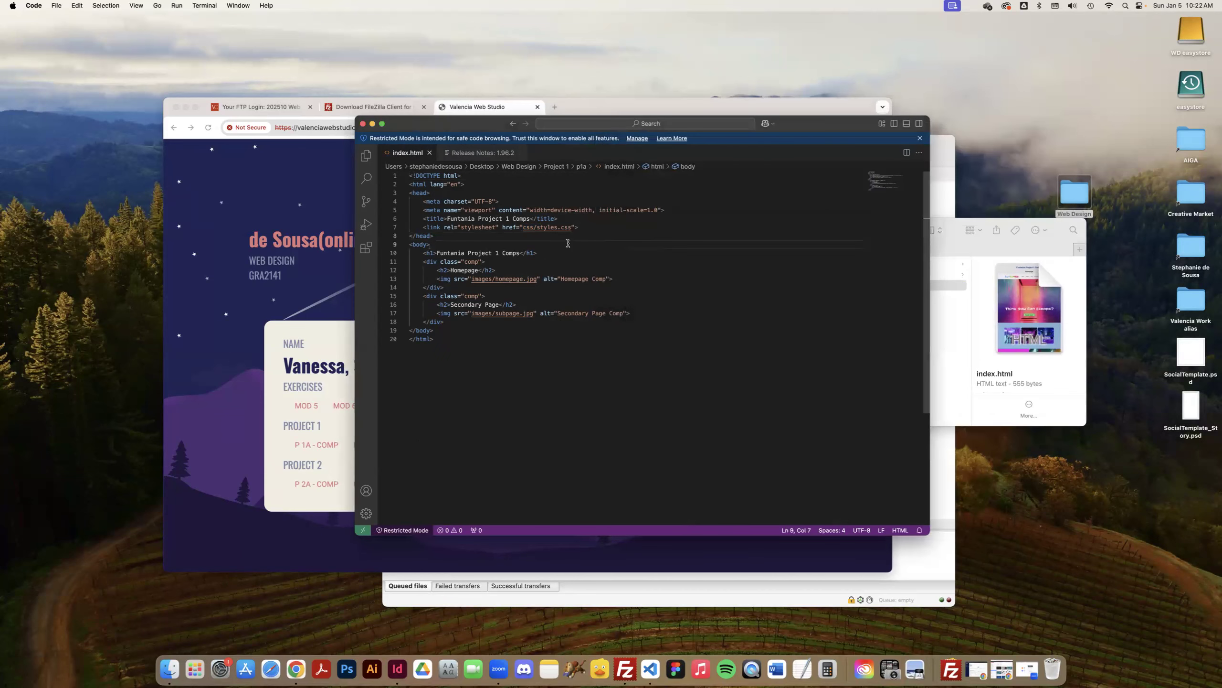
click(946, 266)
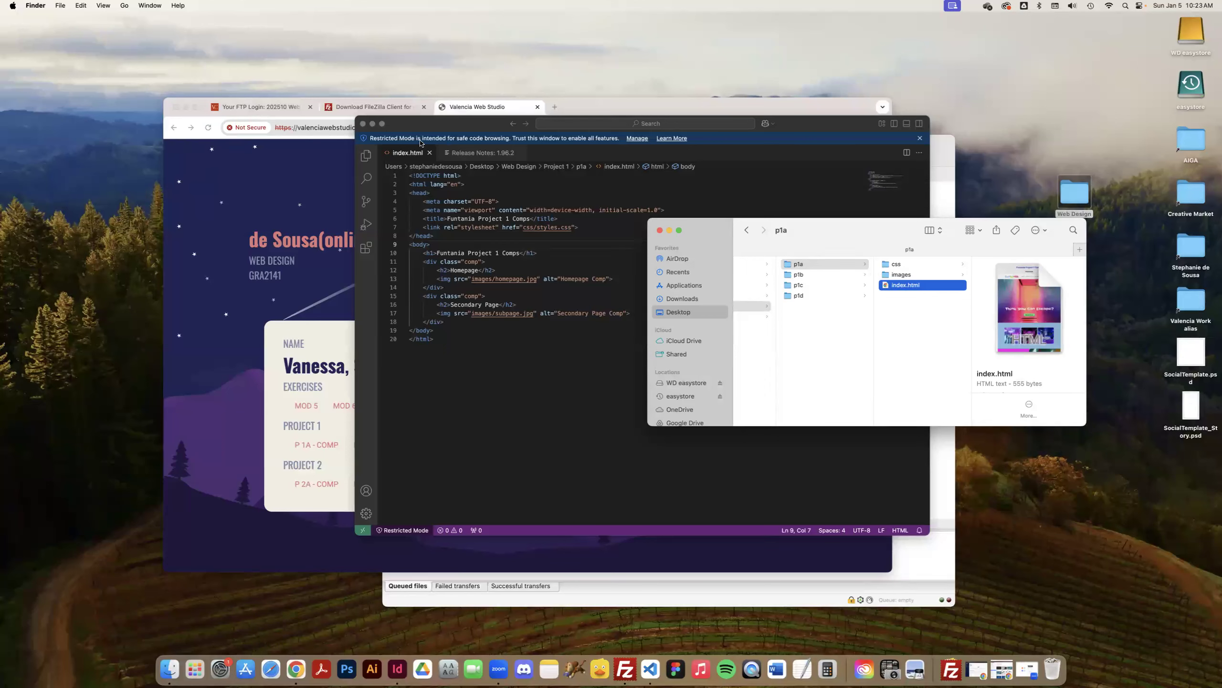
click(364, 126)
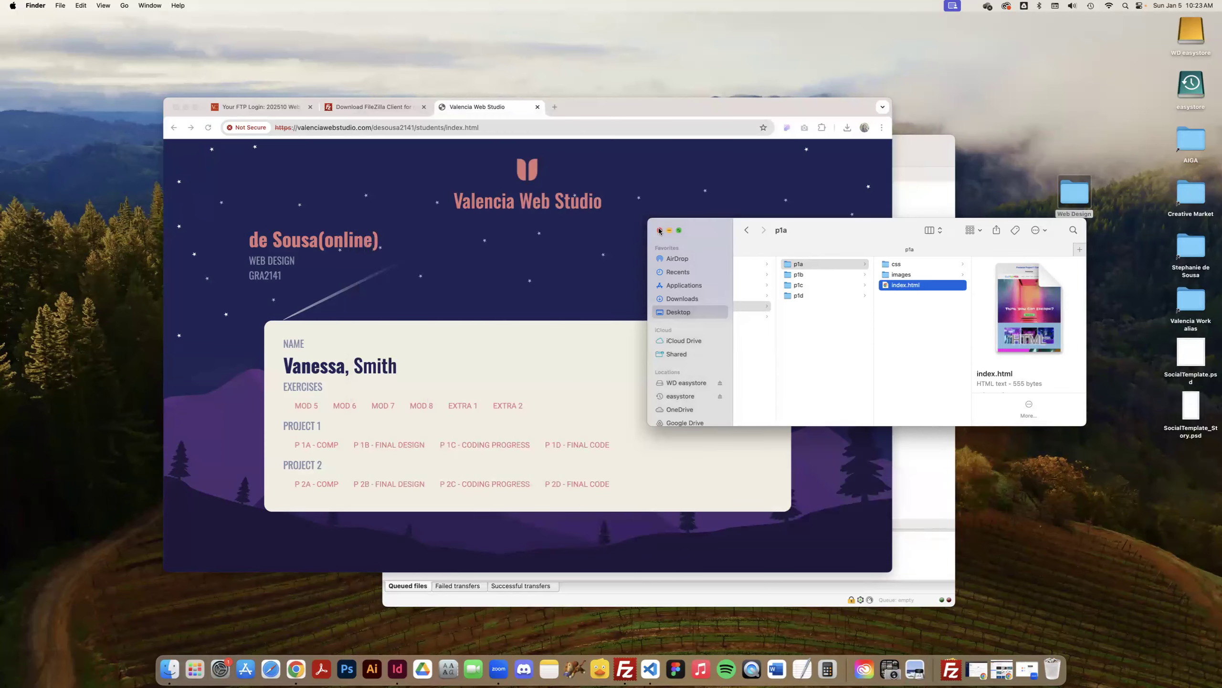
Switch to FileZilla and select the desktop's Web Design folder in the local site tree.
click(905, 162)
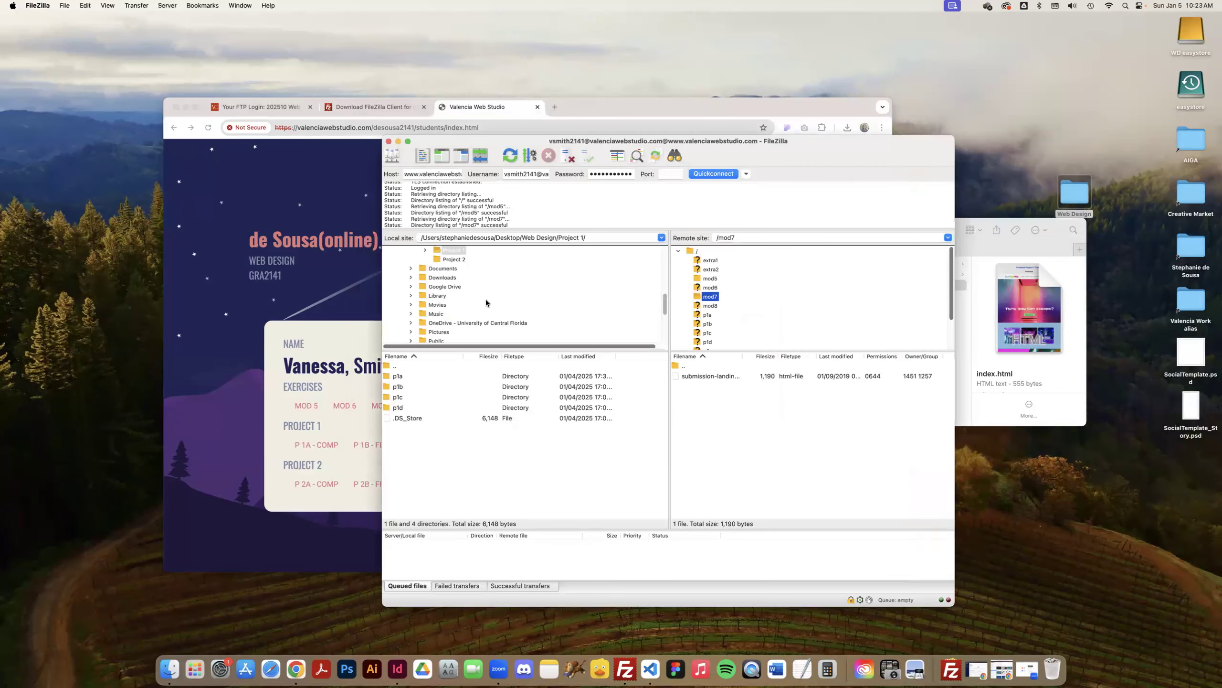
scroll(484, 297, up, 5)
click(457, 315)
scroll(472, 310, down, 2)
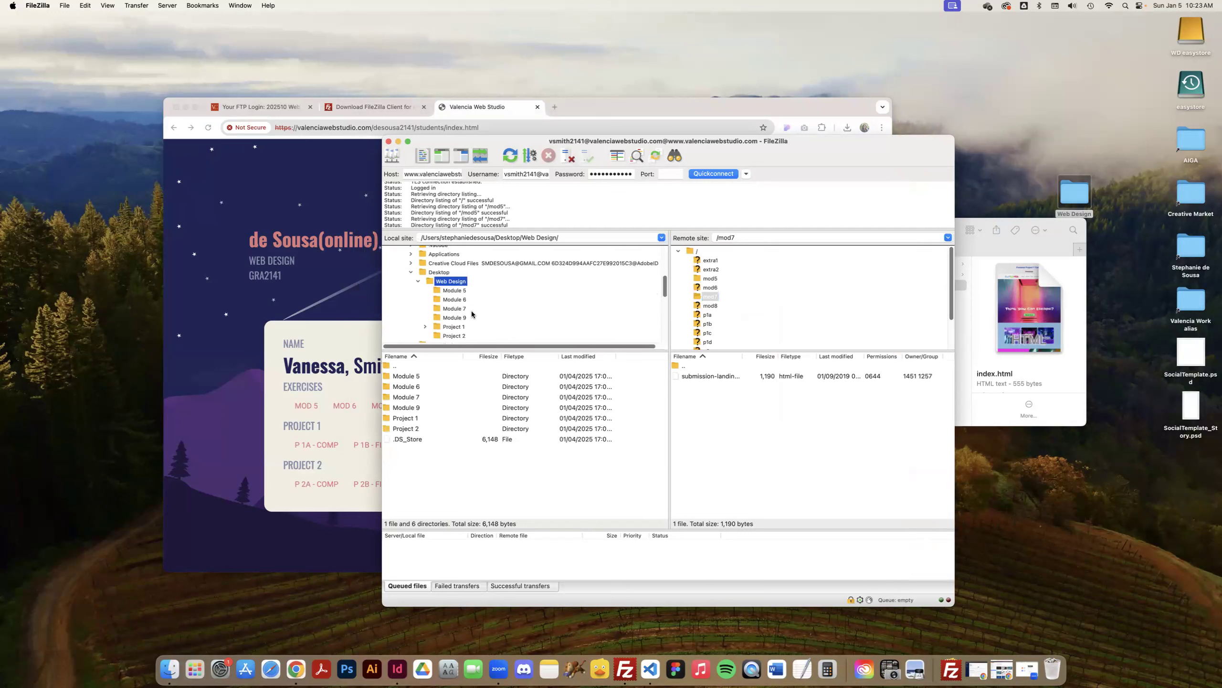
Open the p1a folder inside the local Web Design/Project 1 folder to list its files.
click(455, 308)
click(426, 308)
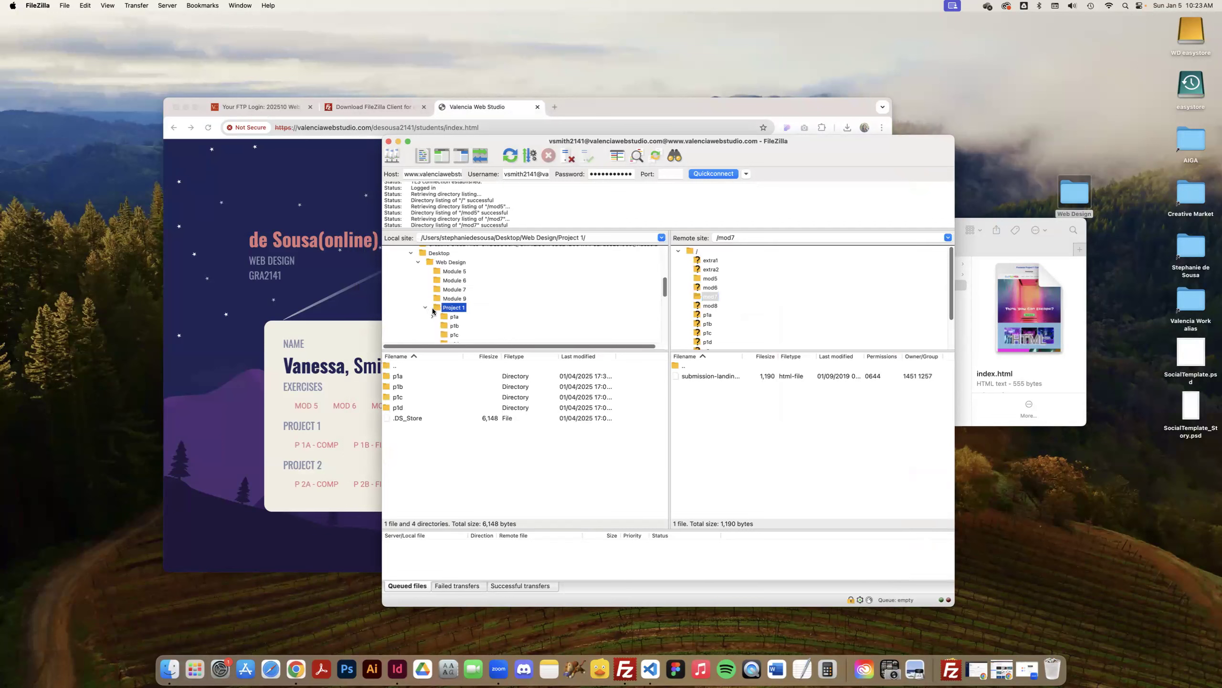
scroll(436, 299, down, 2)
click(432, 287)
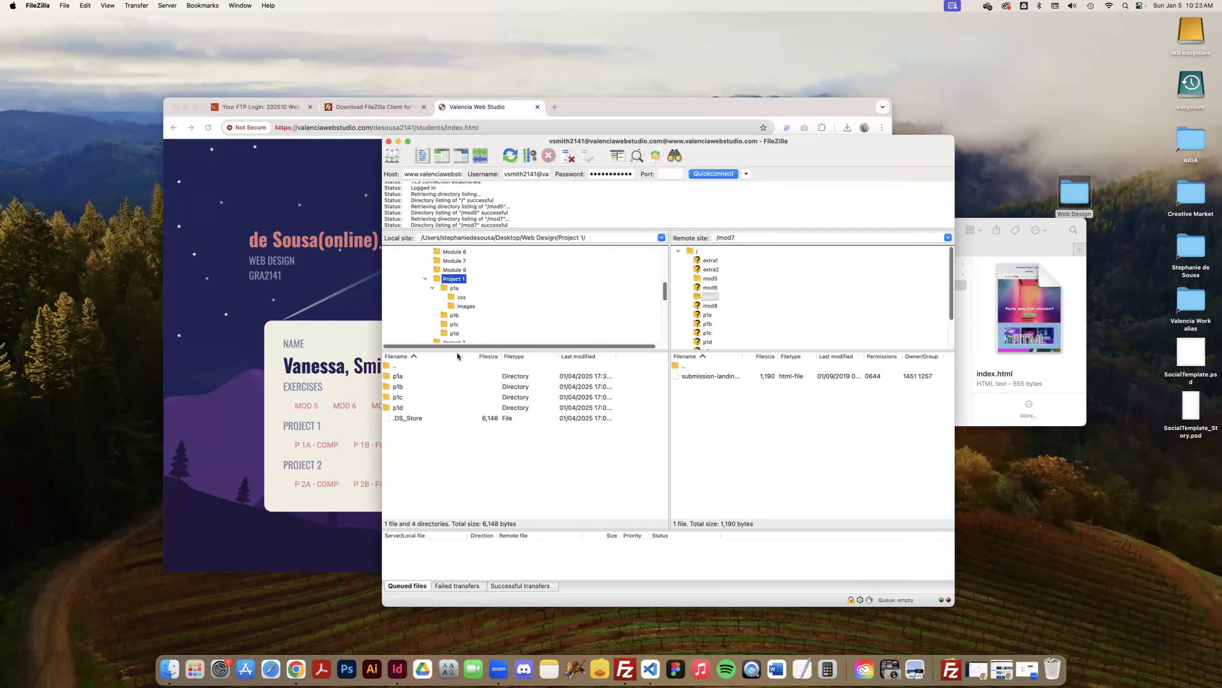
double_click(394, 379)
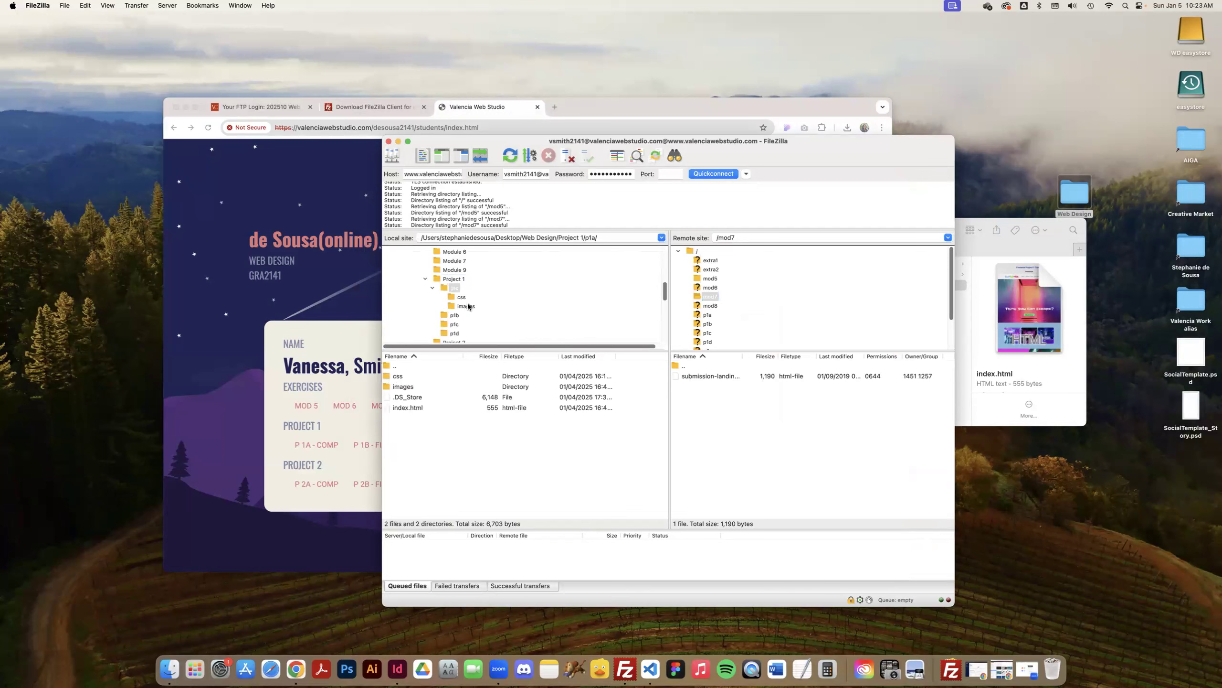
Upload index.html and the images and css folders from the local p1a folder to the remote p1a folder.
click(408, 407)
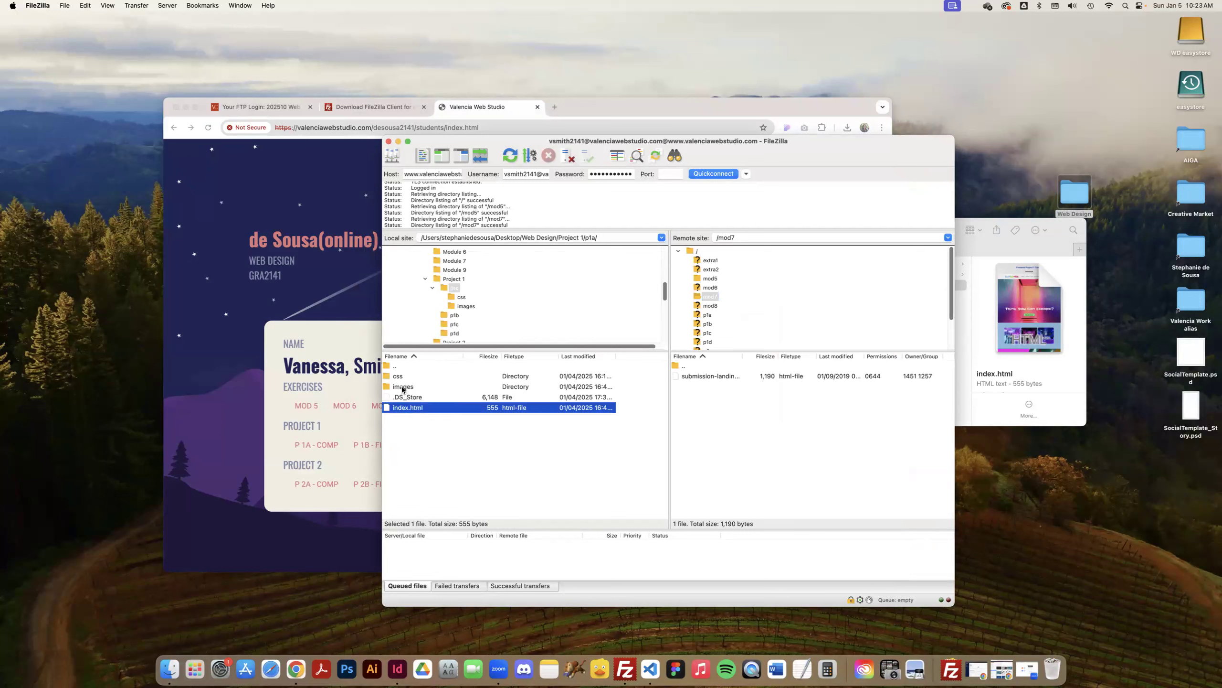
super+click(402, 386)
super+click(398, 379)
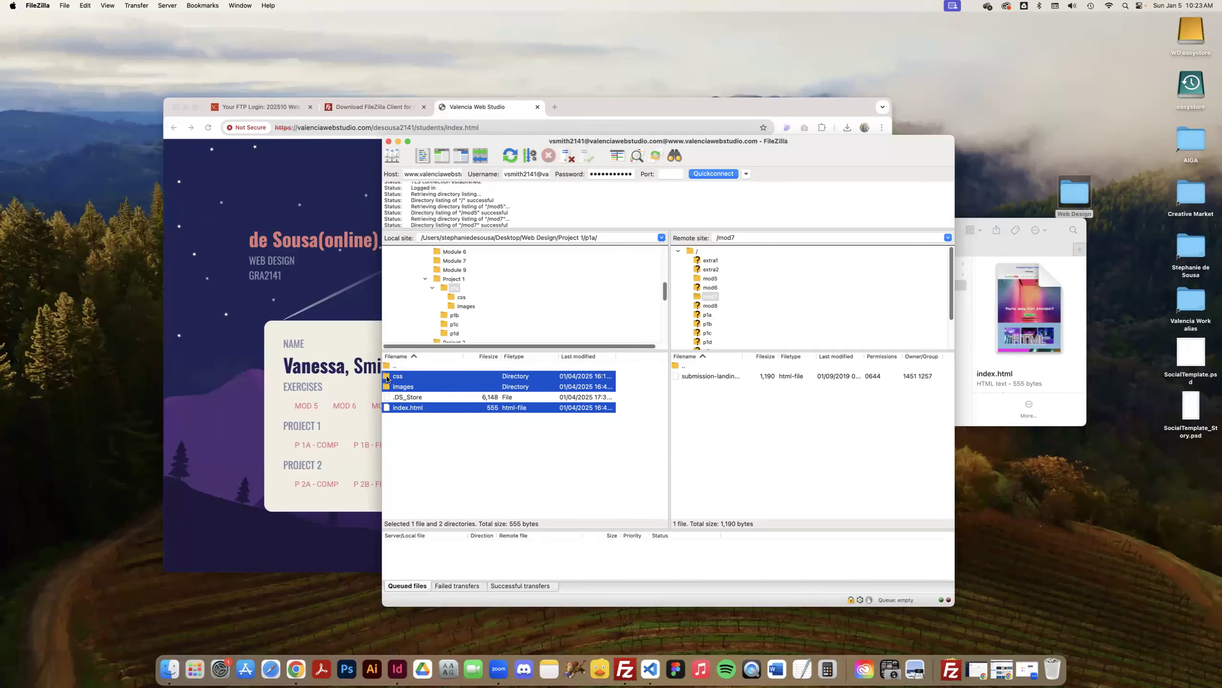
mouse_move(388, 379)
mouse_down()
mouse_move(697, 407)
mouse_move(411, 386)
mouse_up()
scroll(711, 301, down, 1)
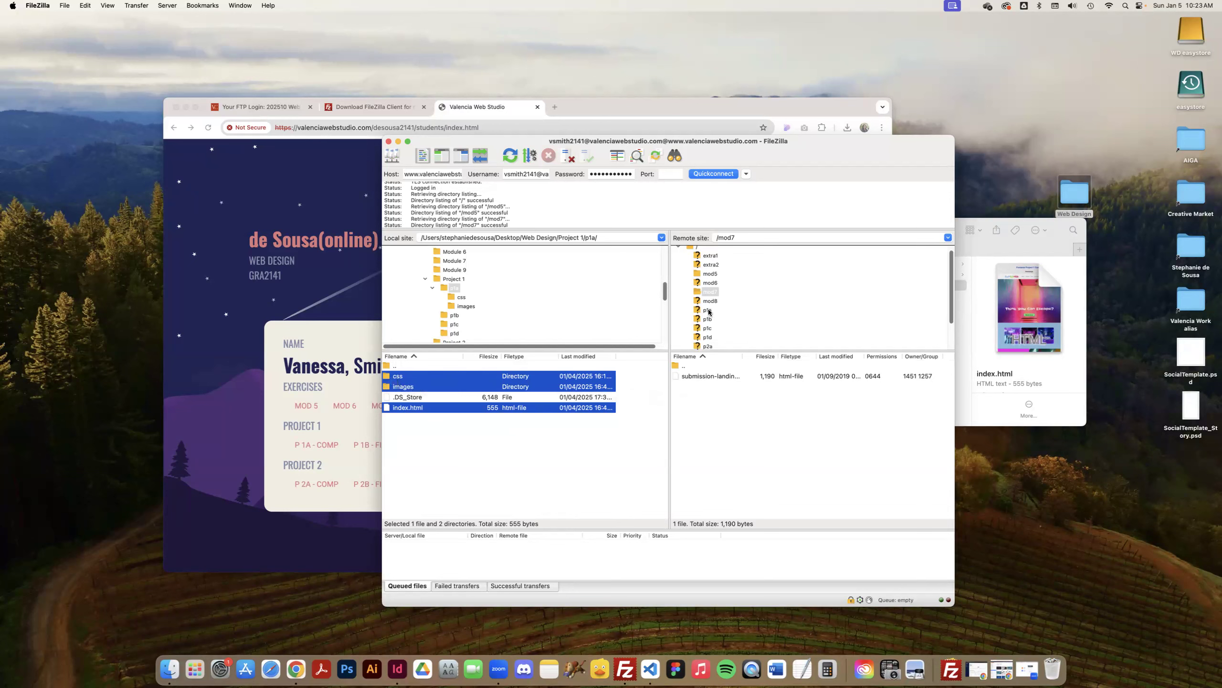
click(708, 310)
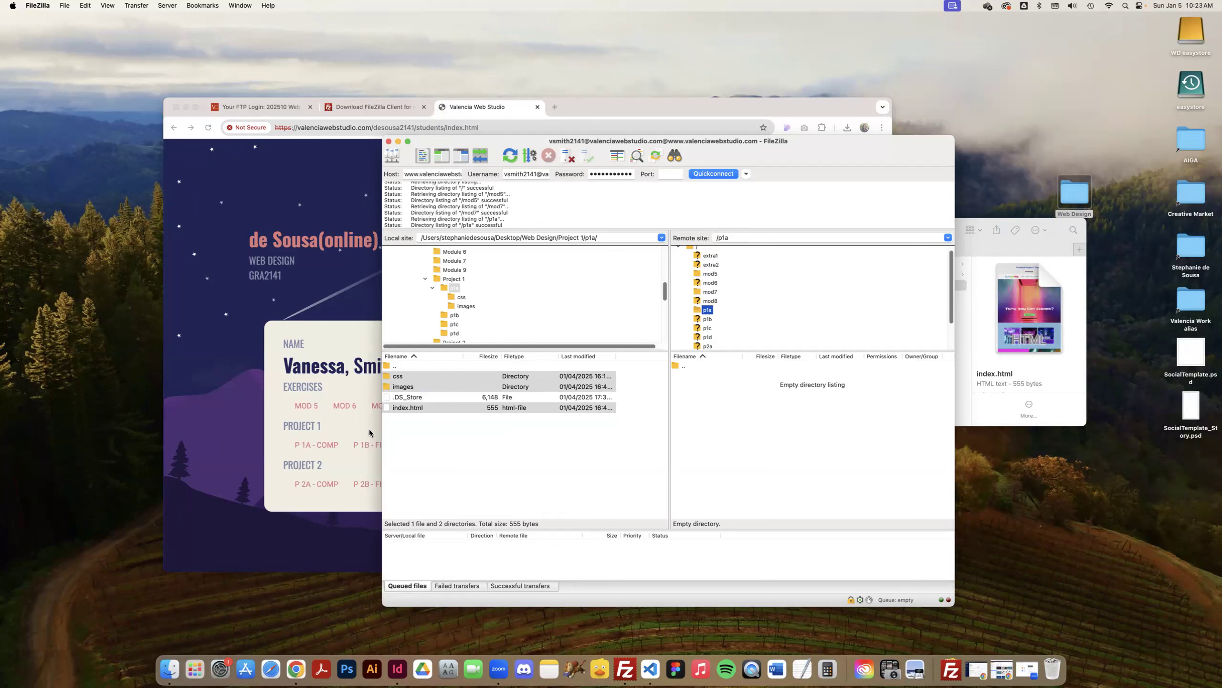
drag(400, 384, 726, 400)
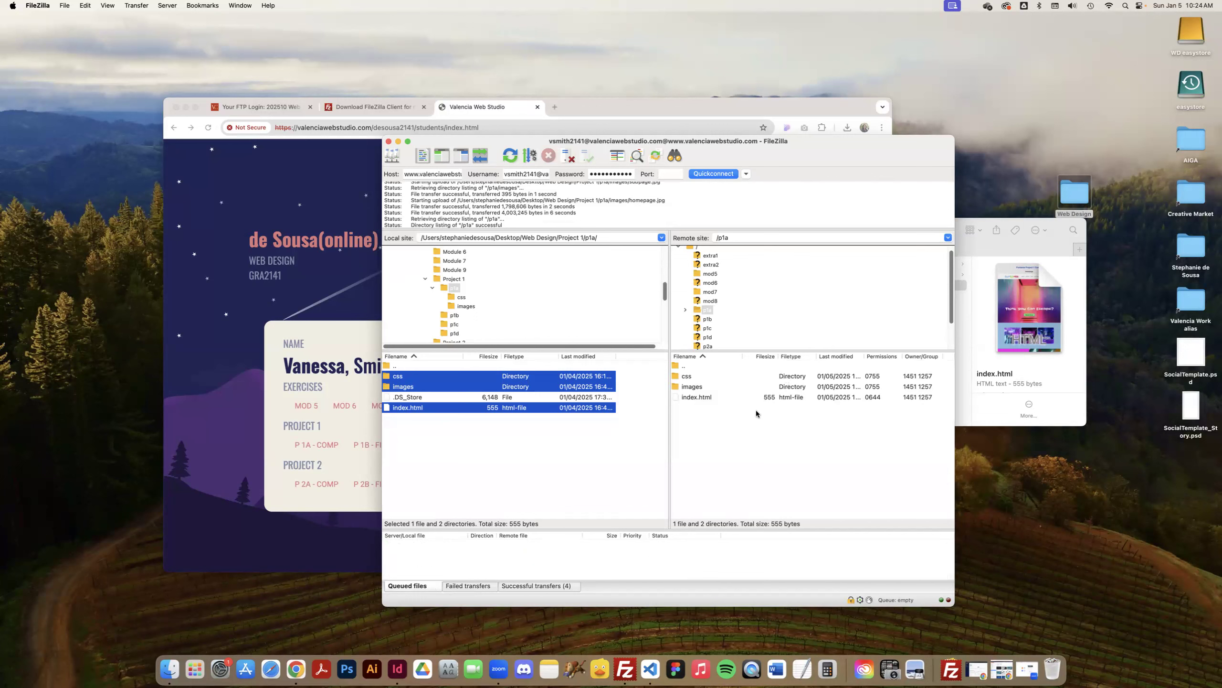
click(757, 410)
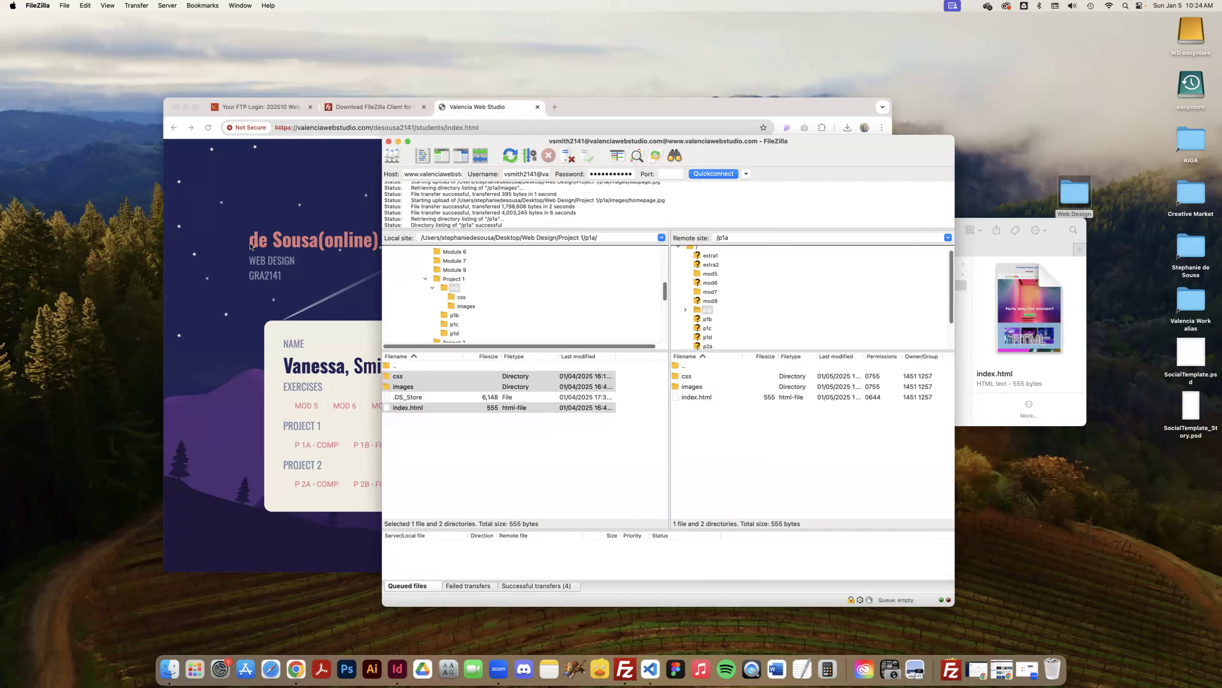
Switch to Chrome, open the student's P 1A - COMP page and check the uploaded comps from header to footer.
click(219, 215)
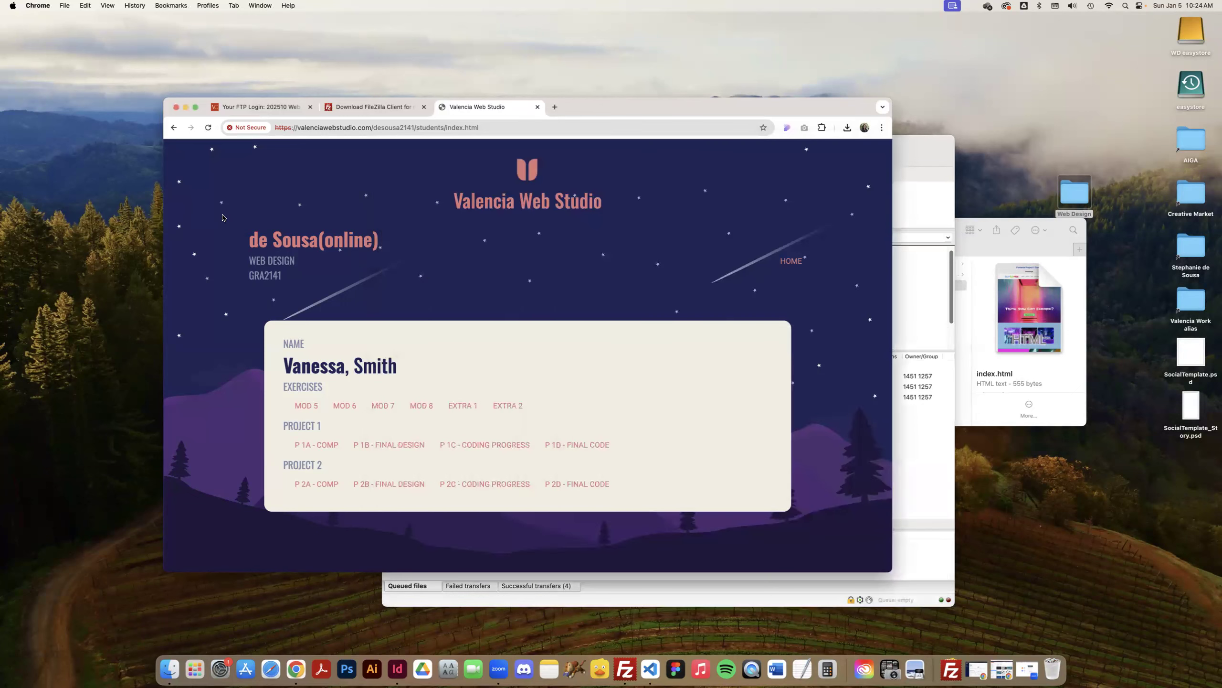
click(307, 445)
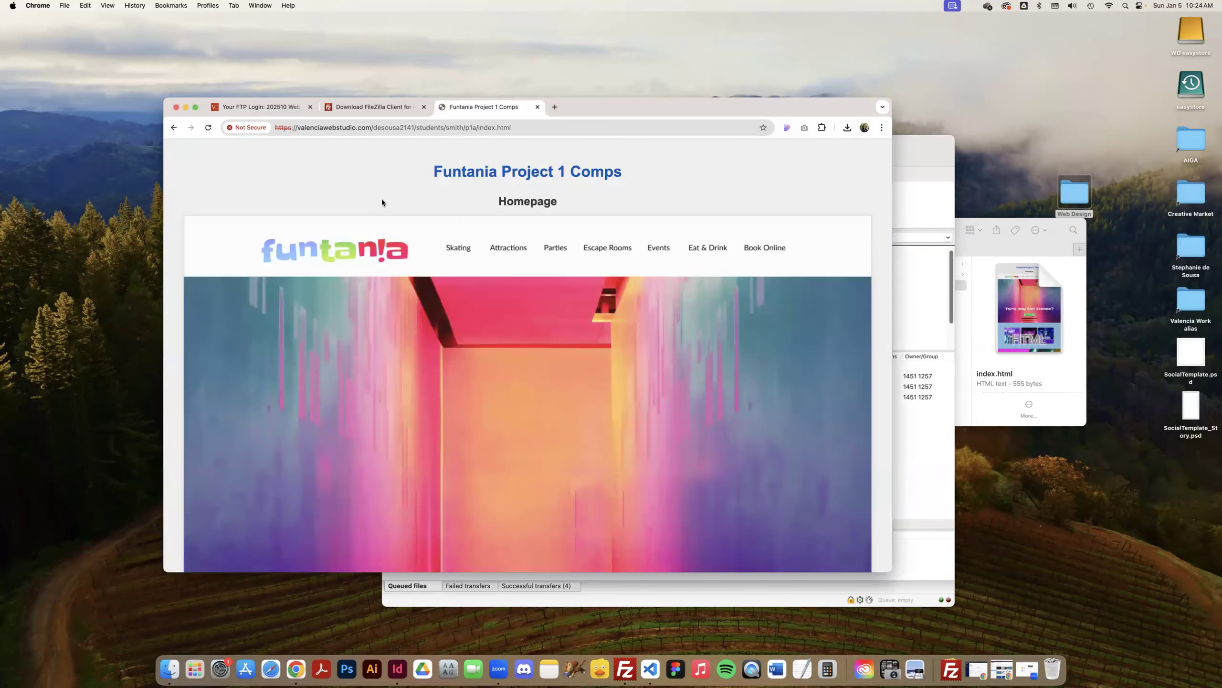
scroll(384, 204, down, 15)
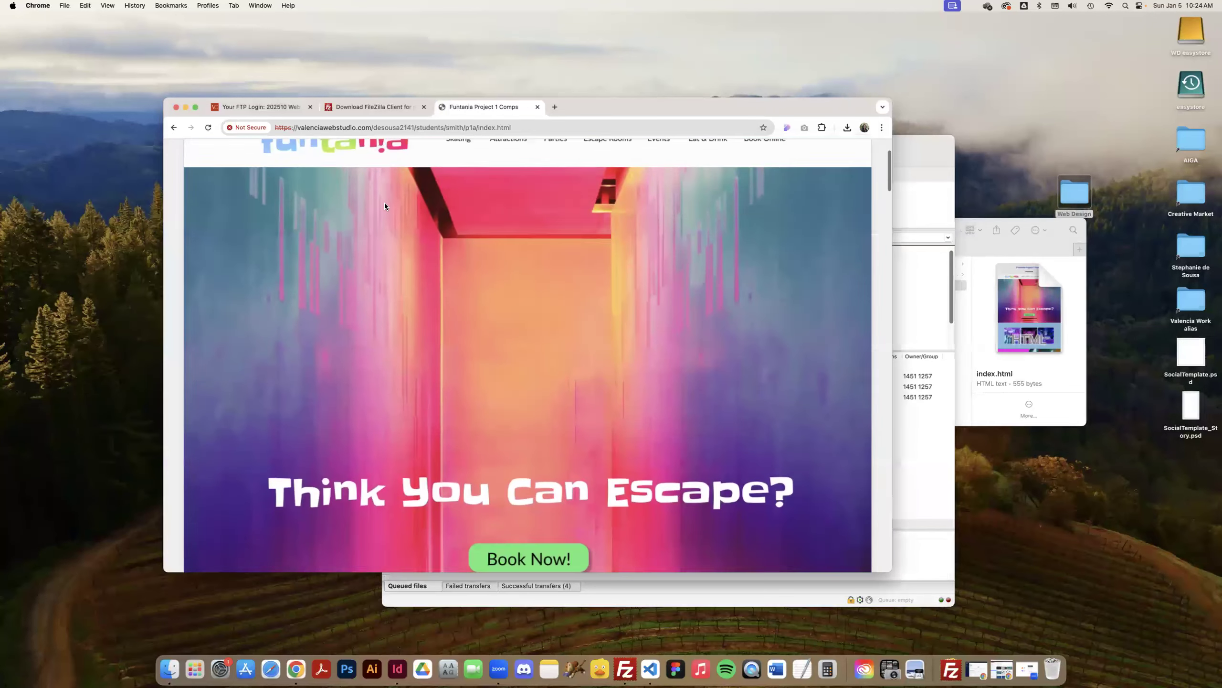
scroll(384, 205, down, 20)
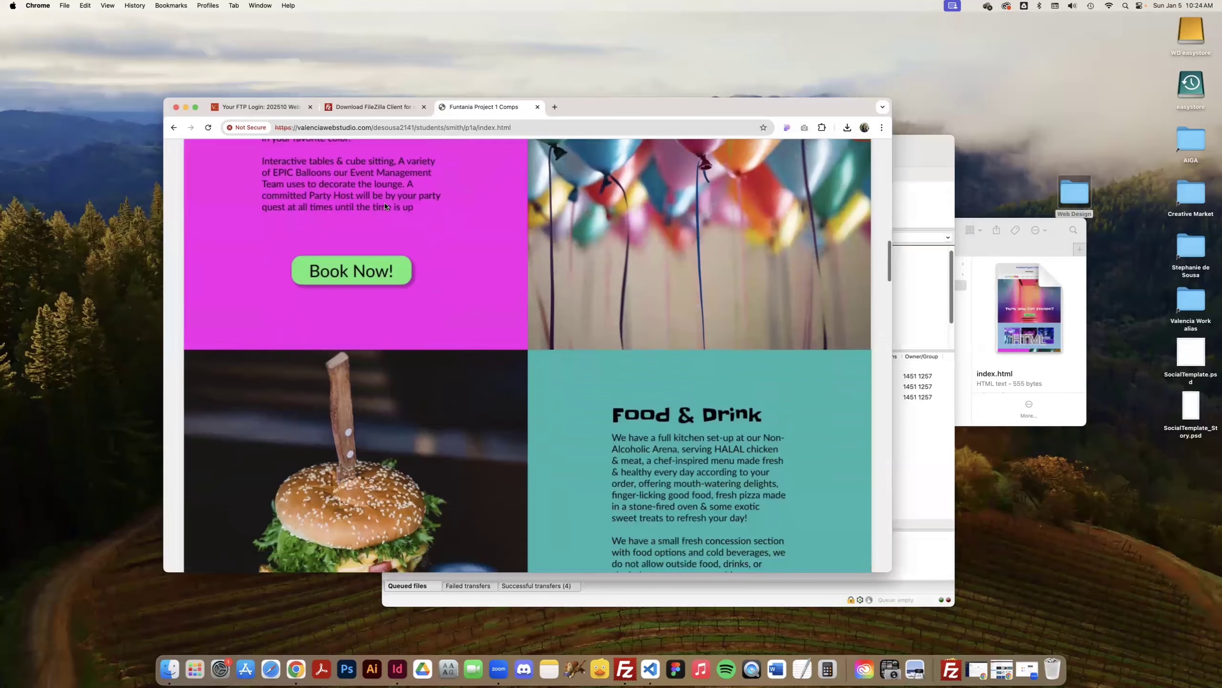
scroll(385, 206, down, 20)
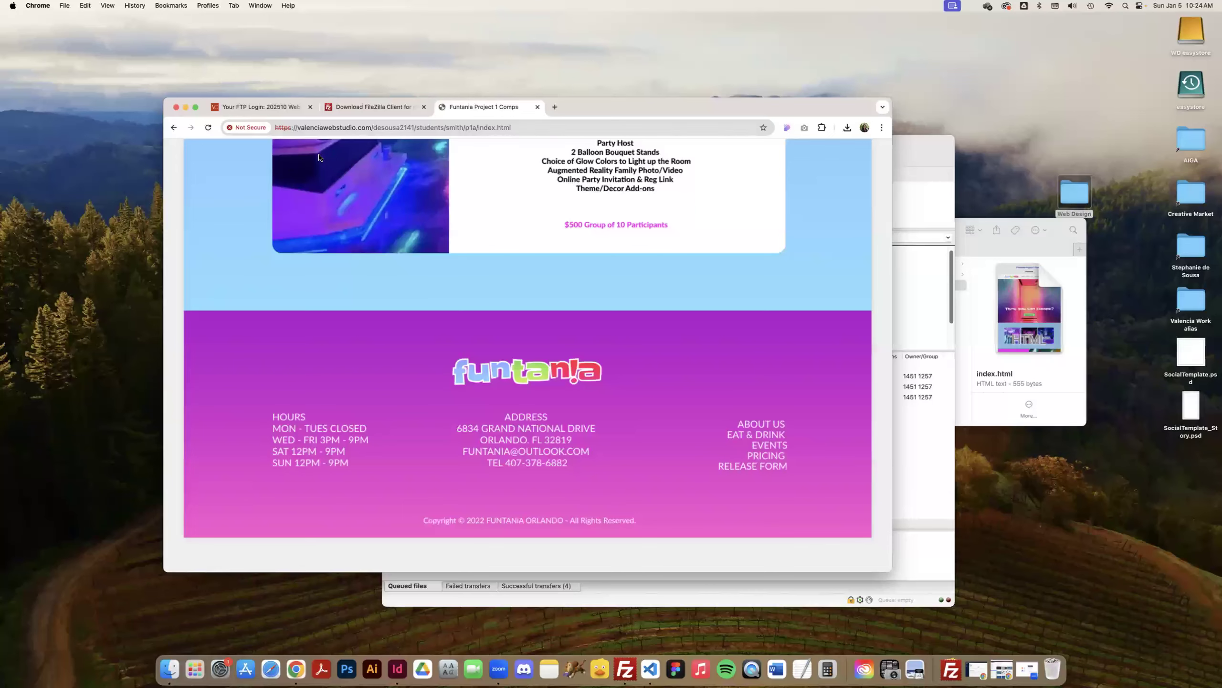
scroll(423, 187, up, 20)
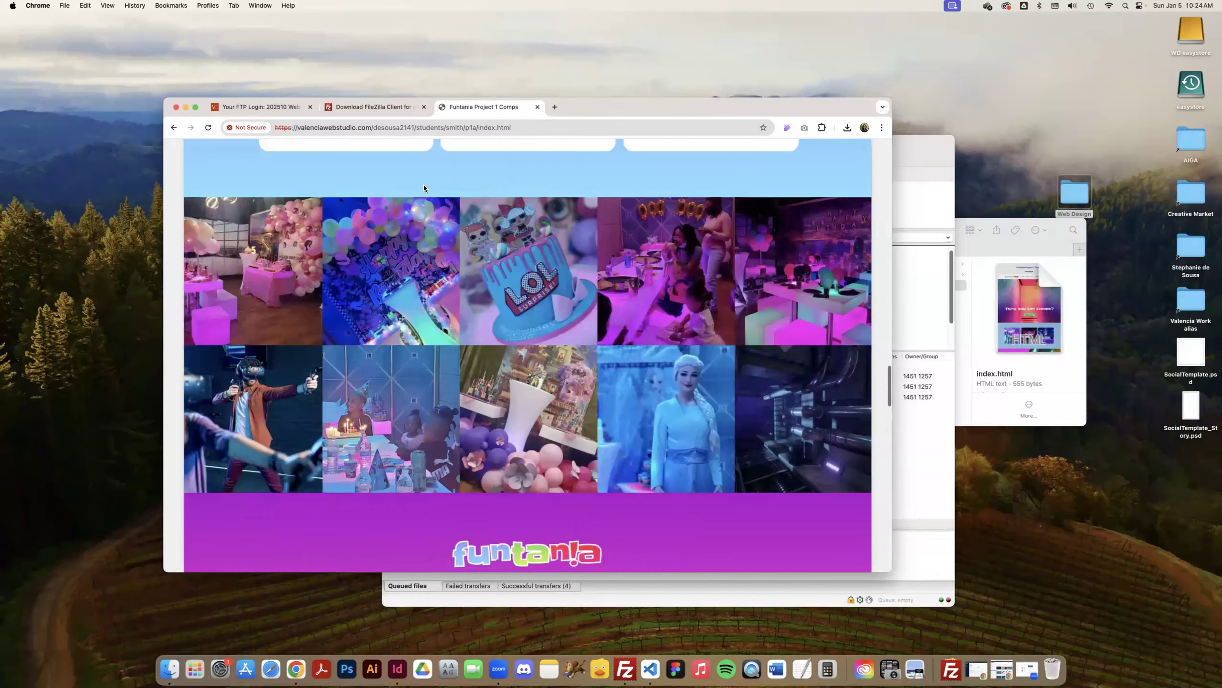
scroll(424, 184, up, 10)
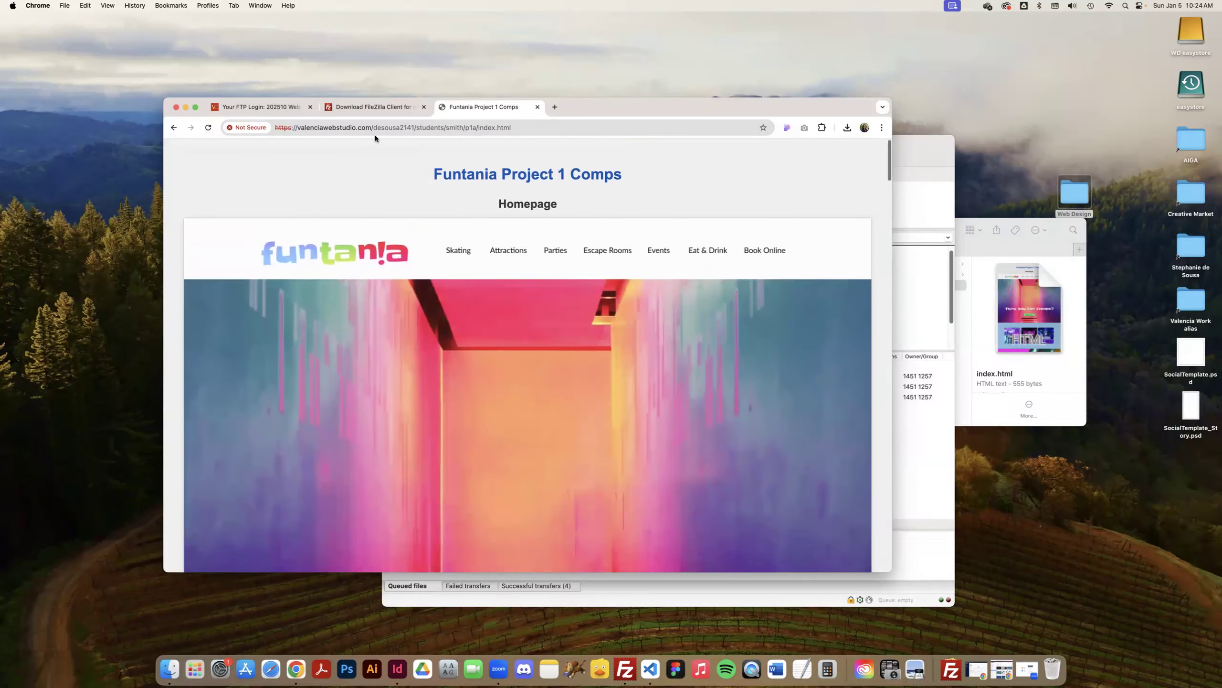
Go to the course's Troubleshooting FTP page and read its tips on typos, index files, file size and login limits.
click(260, 109)
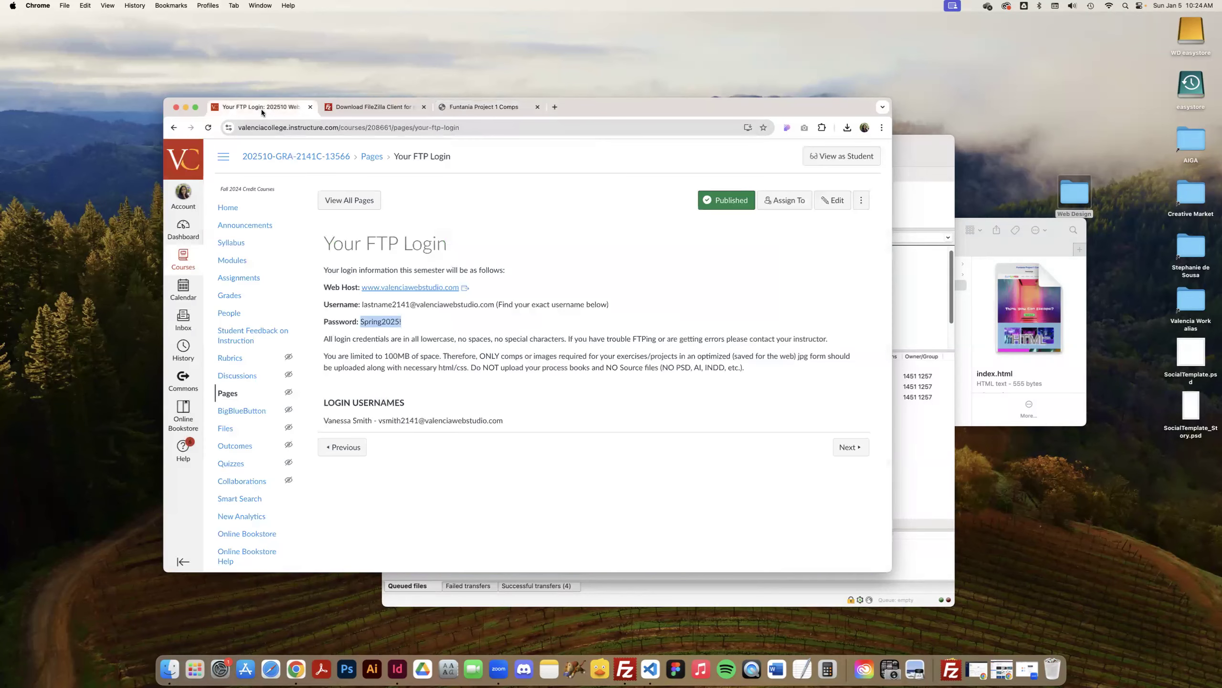
click(174, 128)
click(390, 414)
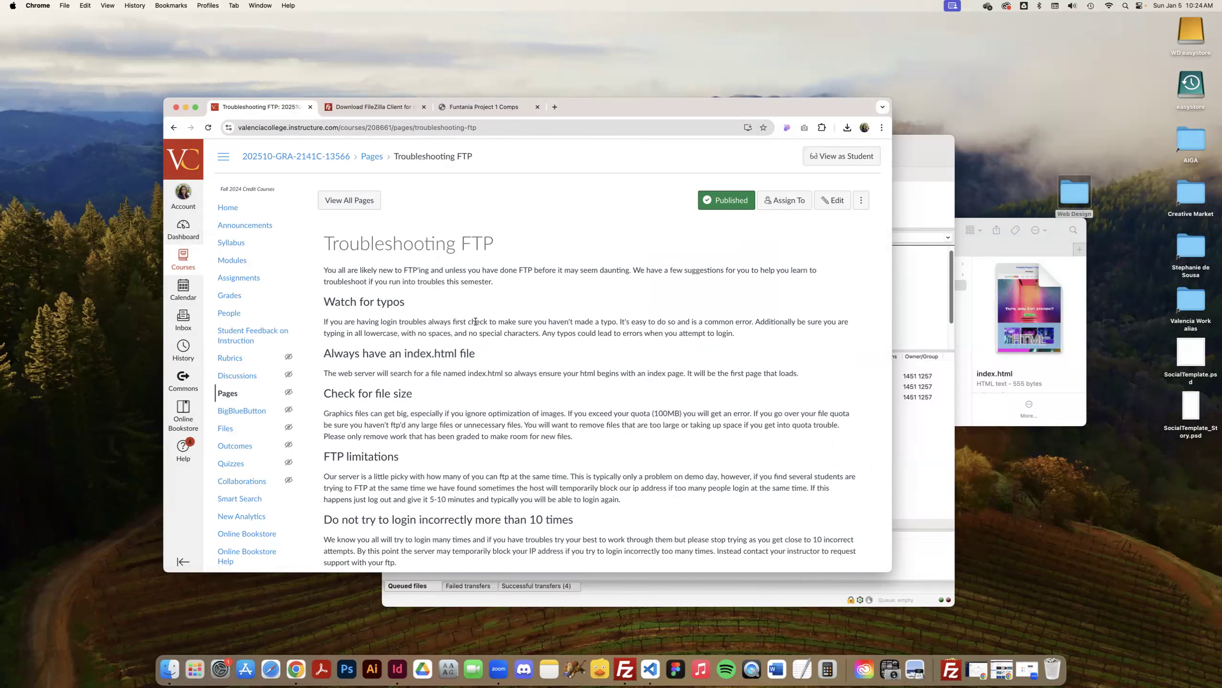
scroll(477, 322, down, 3)
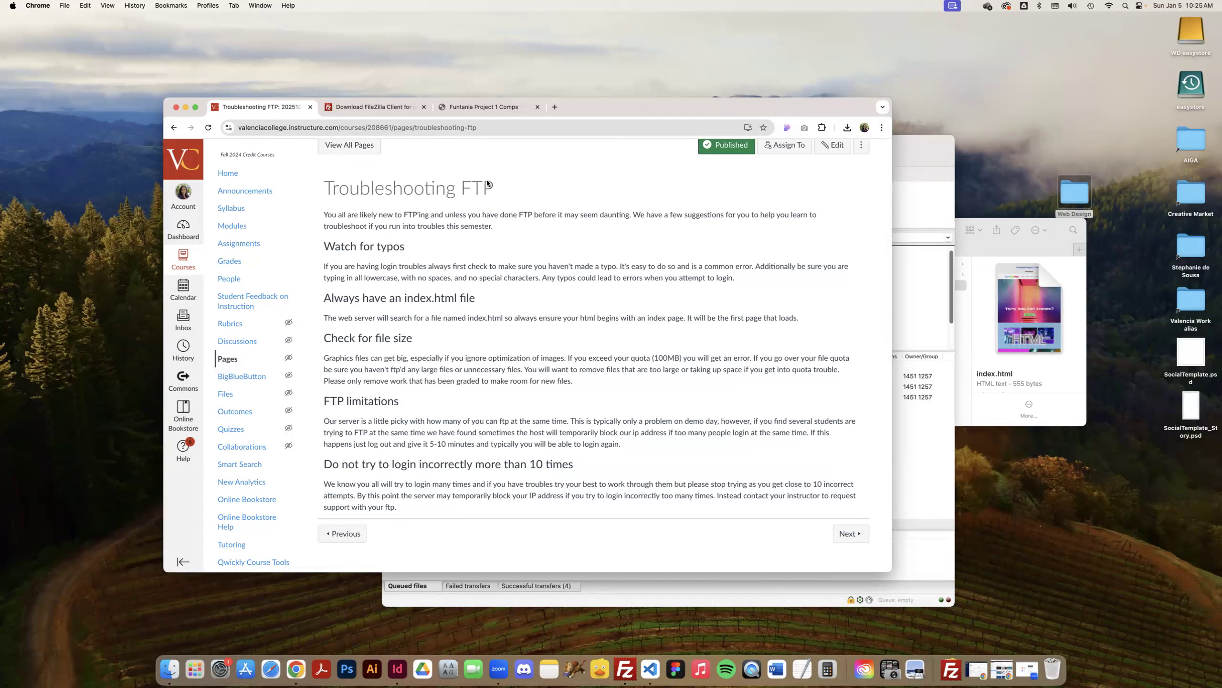
Check the live Funtania Project 1 Comps page briefly, then return to the Troubleshooting FTP tips.
click(468, 107)
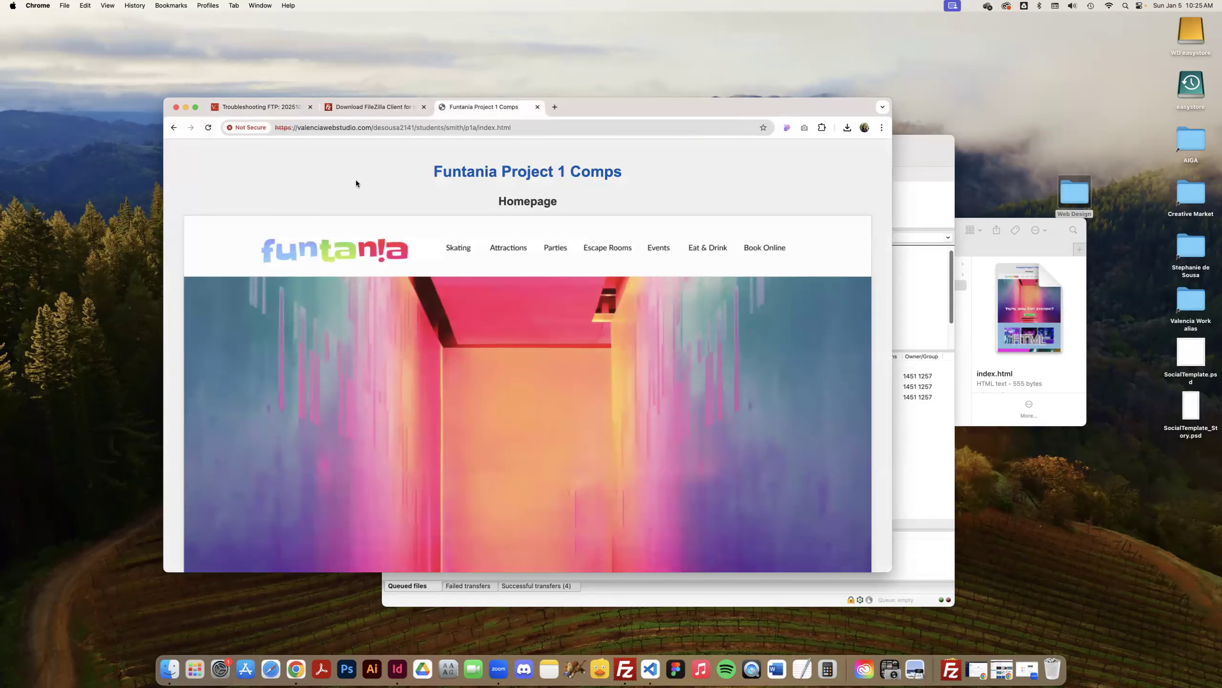
scroll(355, 183, down, 10)
scroll(356, 183, up, 10)
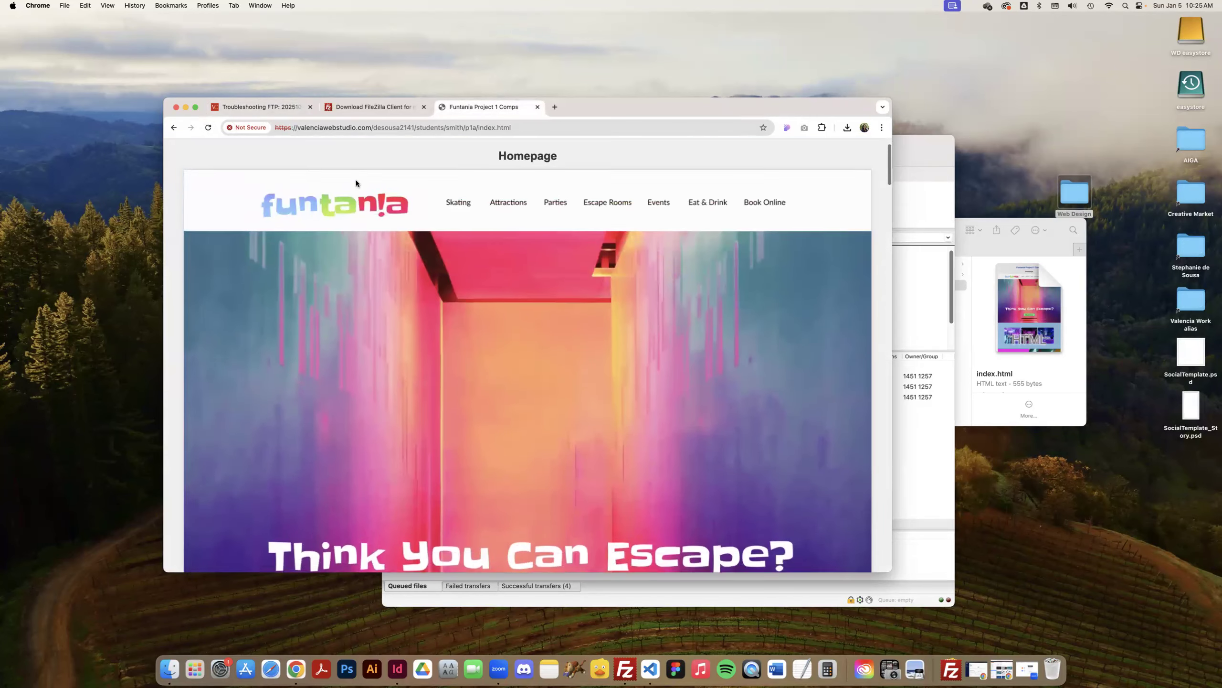
click(271, 113)
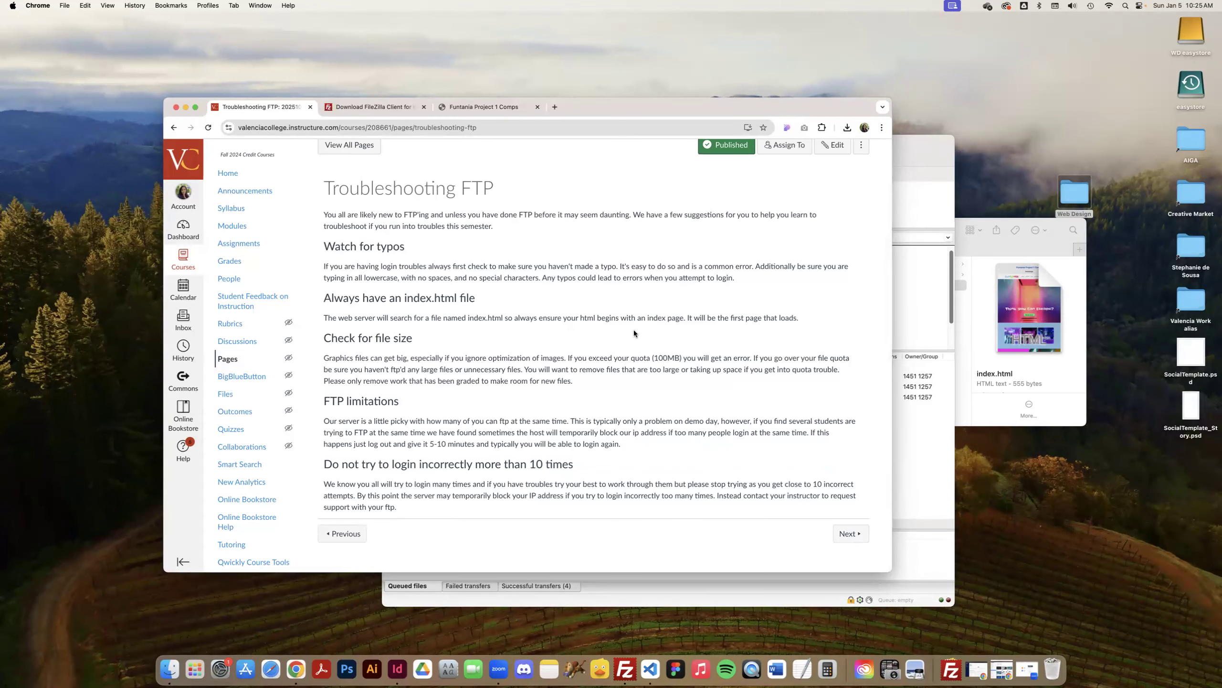
scroll(634, 330, up, 1)
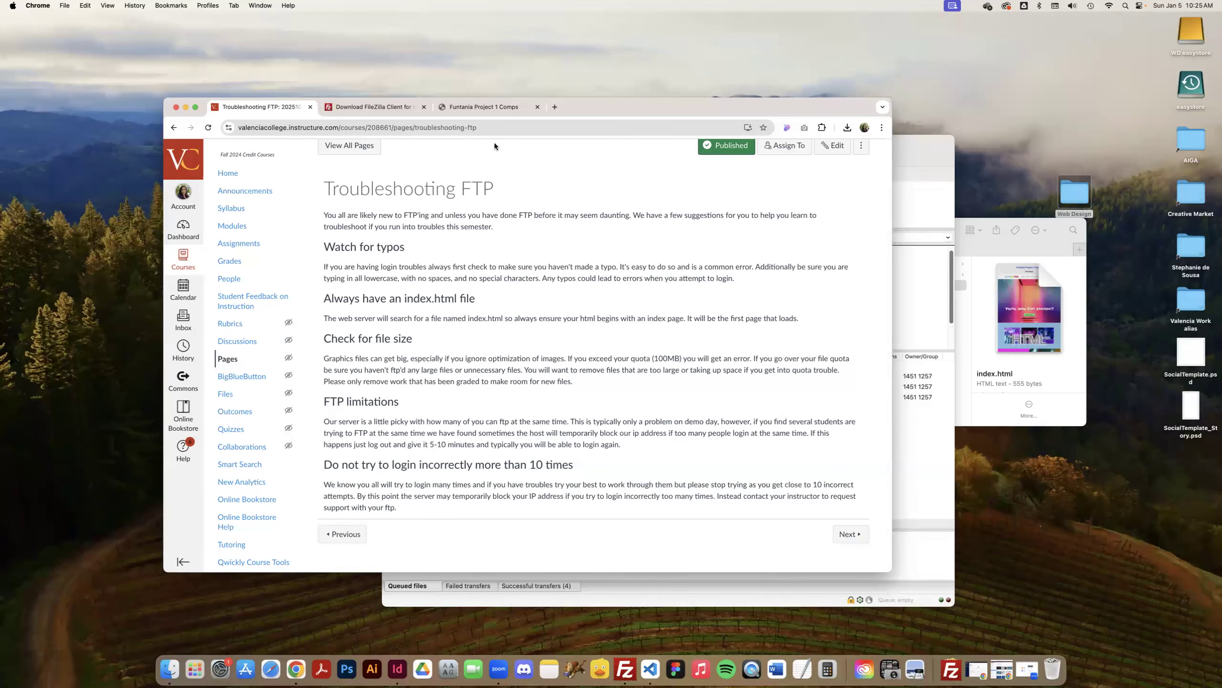
Reload the live Funtania Project 1 Comps page, review its content and select its full web address.
click(470, 107)
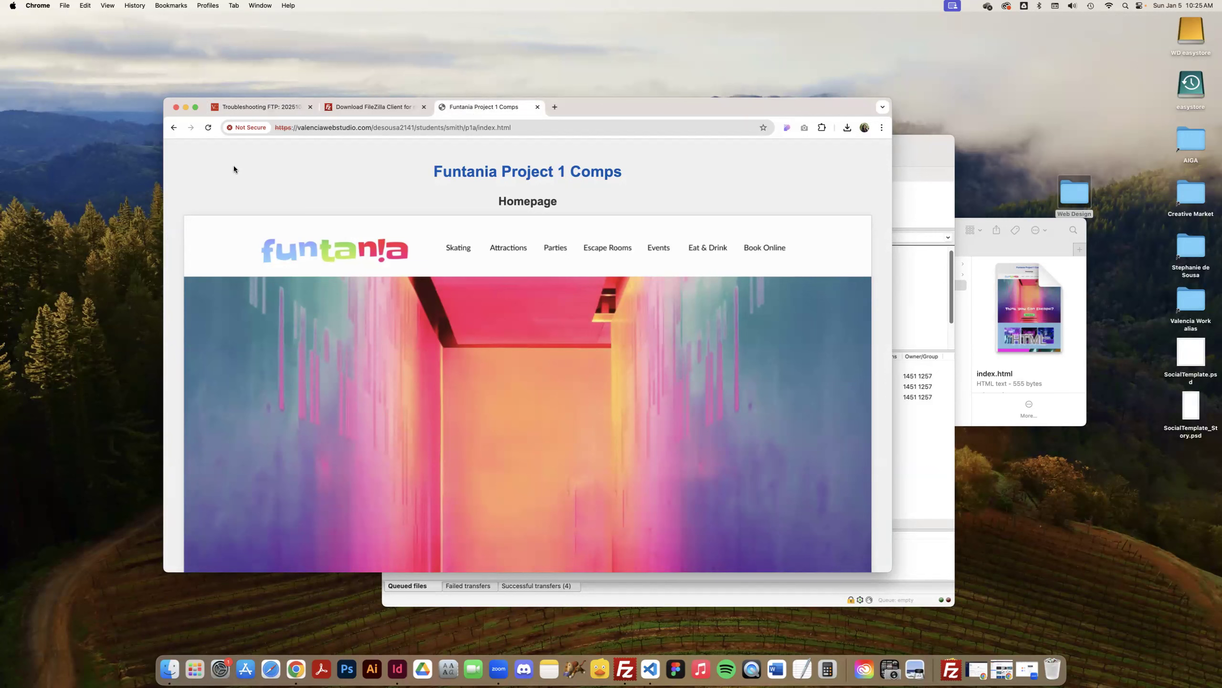
click(208, 131)
scroll(632, 289, down, 3)
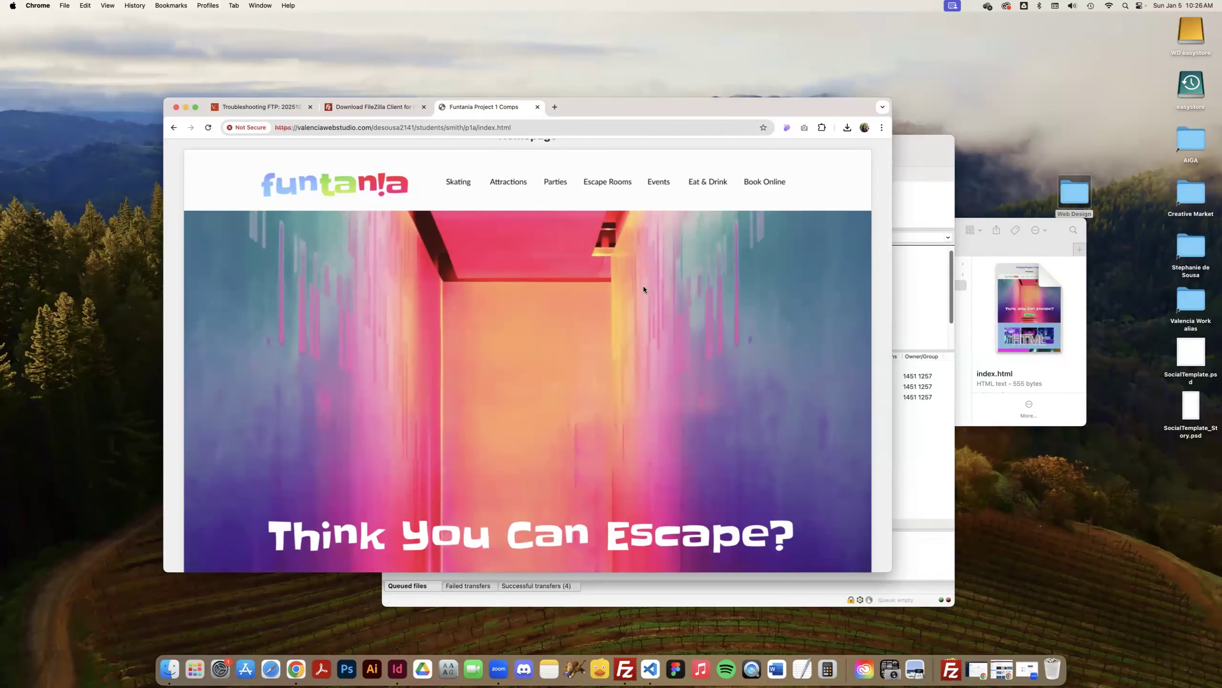
scroll(644, 288, down, 10)
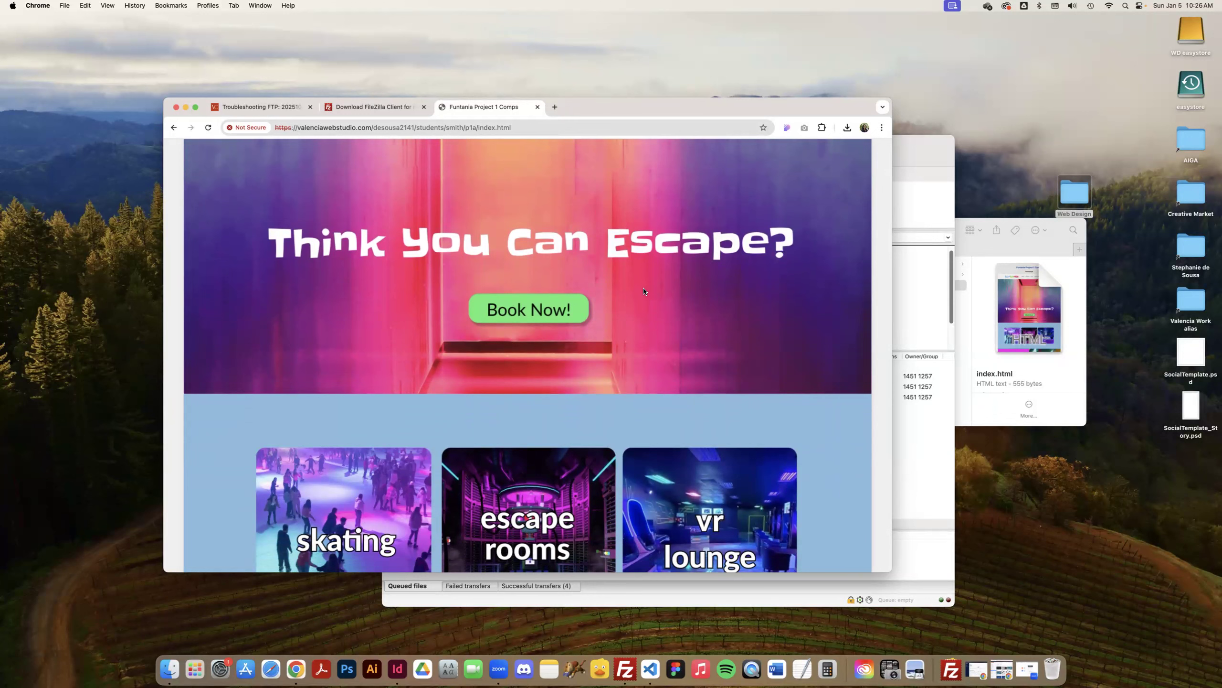
scroll(645, 291, up, 10)
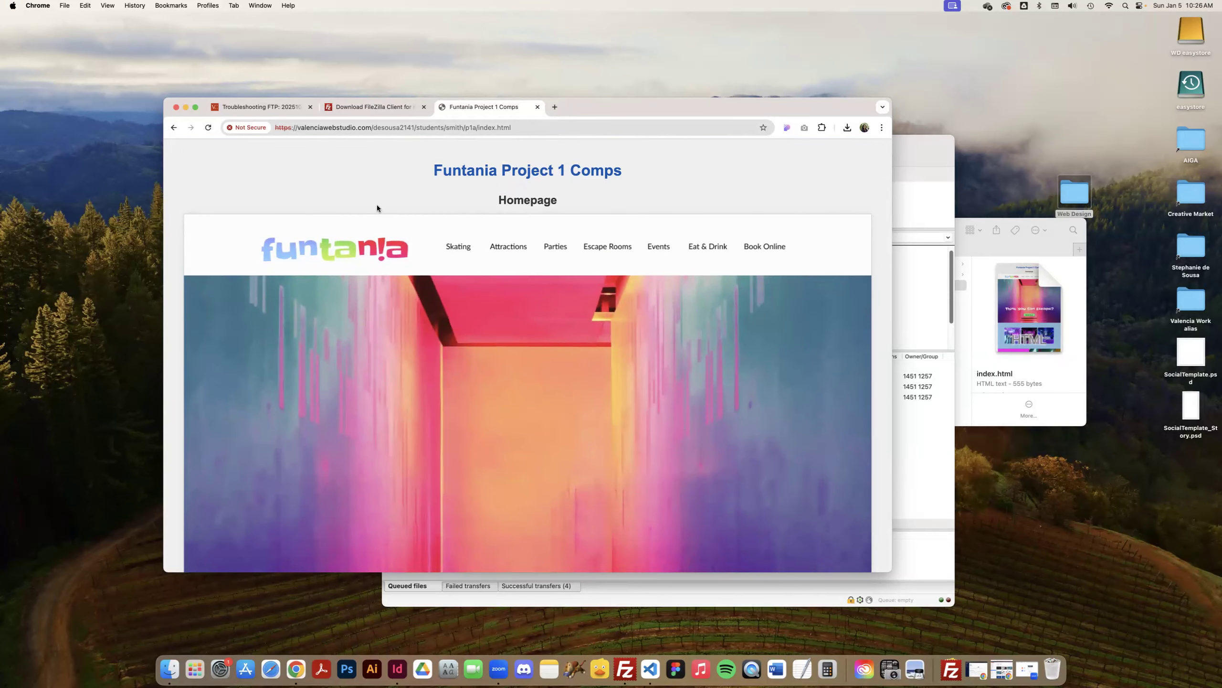
click(451, 127)
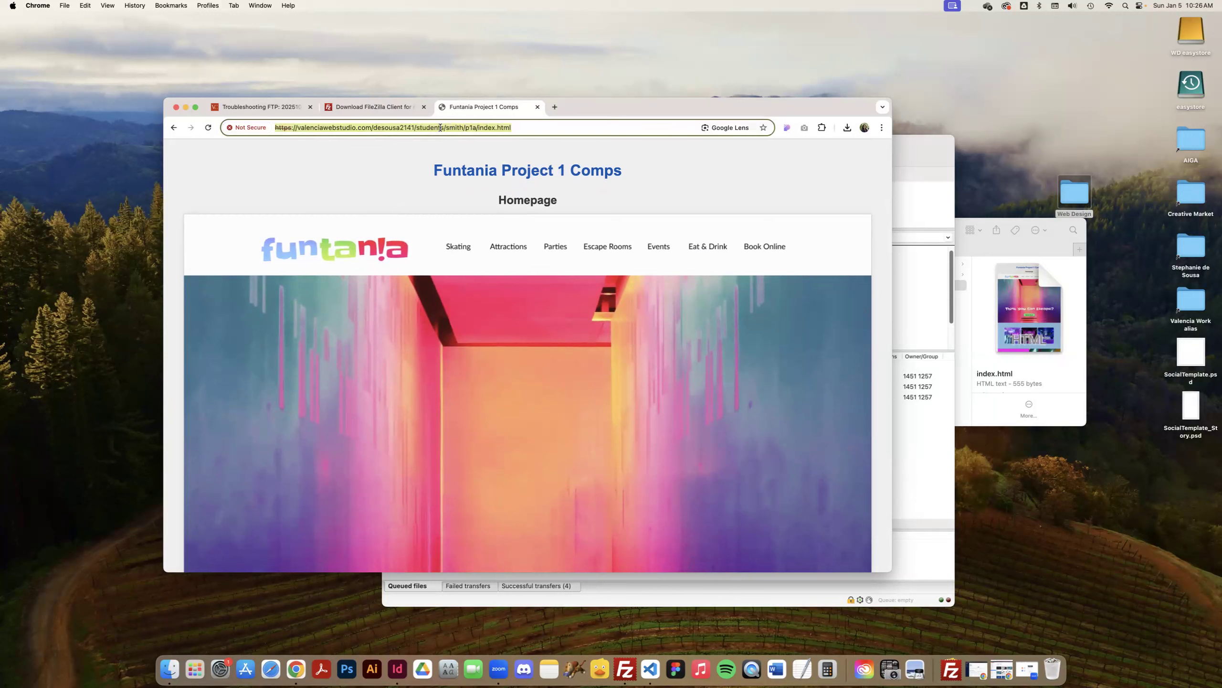